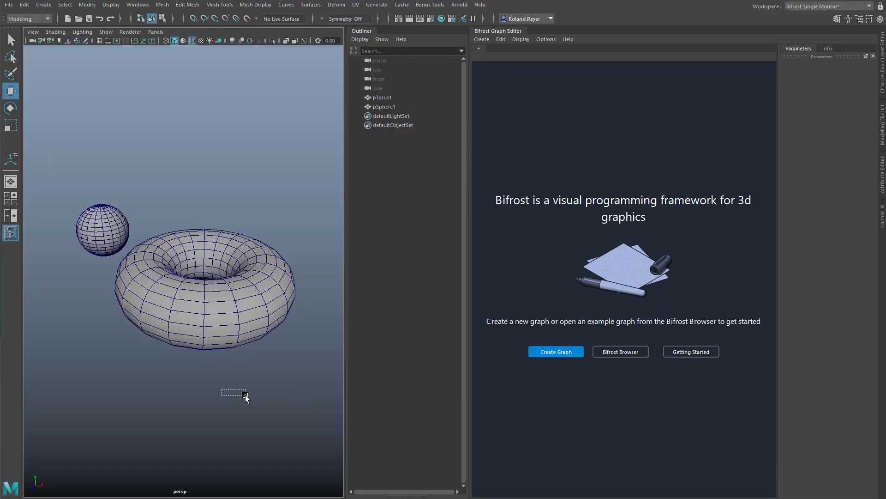
- Create a new Bifrost graph and add the pTorus1 and pSphere1 objects to it as input nodes
{"action": "left_click_drag", "start_coordinate": [207, 379], "coordinate": [189, 373], "text": "alt"}
{"action": "left_click", "coordinate": [555, 352]}
{"action": "left_click_drag", "start_coordinate": [382, 98], "coordinate": [515, 132]}
{"action": "left_click_drag", "start_coordinate": [383, 107], "coordinate": [490, 219]}
- Delete the empty default input node from the graph, keeping the torus and sphere inputs
{"action": "middle_click_drag", "start_coordinate": [519, 334], "coordinate": [649, 350]}
{"action": "left_click", "coordinate": [575, 316]}
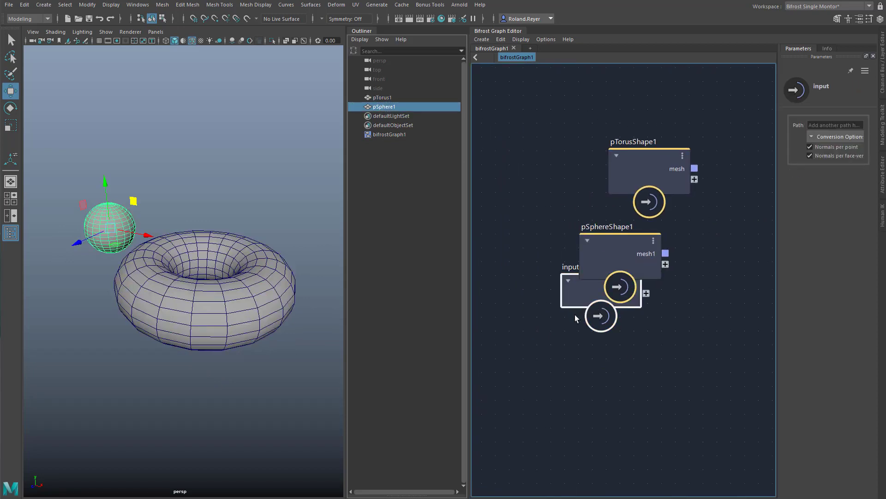
{"action": "mouse_move", "coordinate": [575, 316]}
{"action": "middle_mouse_down"}
{"action": "mouse_move", "coordinate": [566, 388]}
{"action": "mouse_move", "coordinate": [584, 325]}
{"action": "middle_mouse_up"}
{"action": "left_click_drag", "start_coordinate": [583, 325], "coordinate": [562, 400]}
{"action": "key", "text": "Delete"}
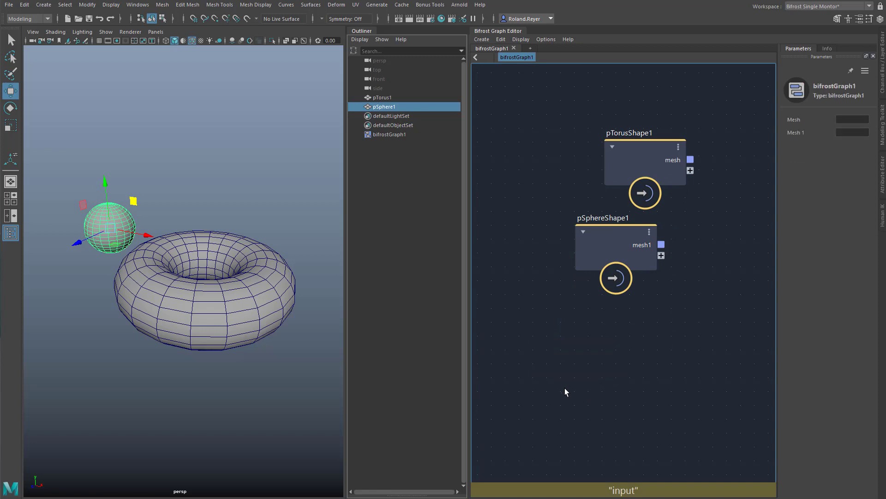
- Align the pSphereShape1 node under pTorusShape1 and move the output node farther away to make room between them
{"action": "left_click_drag", "start_coordinate": [616, 249], "coordinate": [652, 263]}
{"action": "key", "text": "a"}
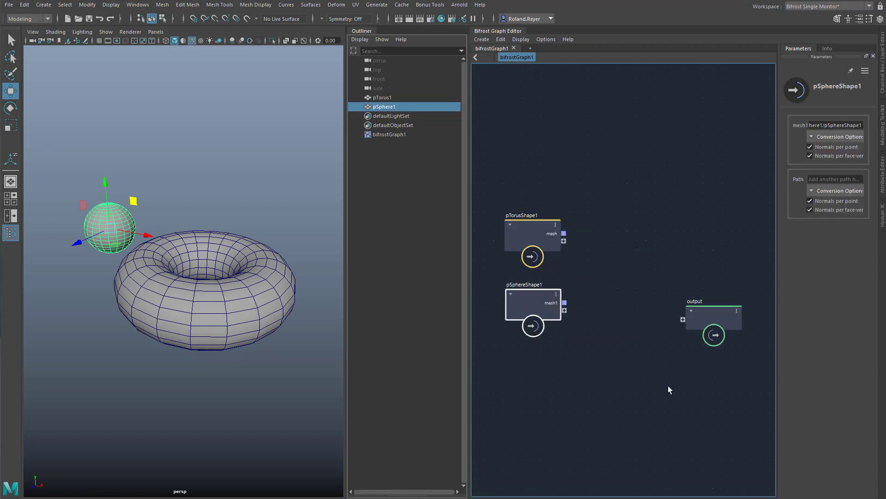
{"action": "left_click_drag", "start_coordinate": [690, 318], "coordinate": [763, 264]}
- Add a get_raycast_locations node and place it between the mesh inputs and the output node
{"action": "left_click", "coordinate": [625, 231]}
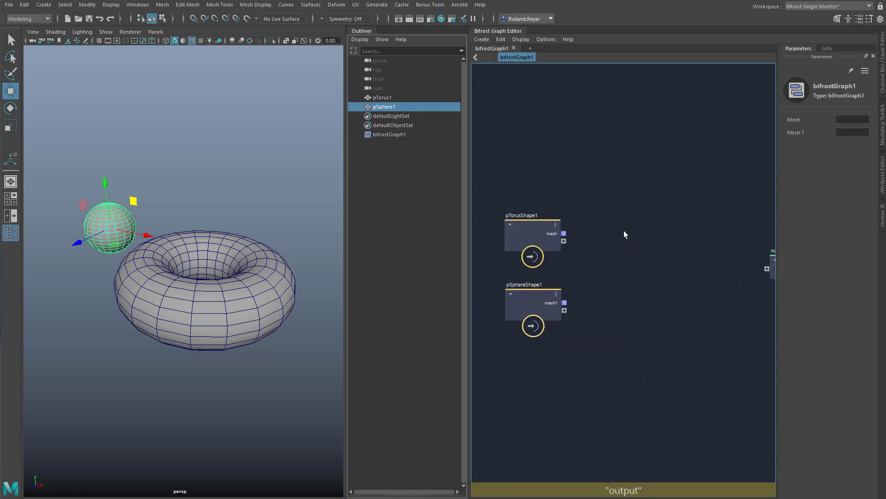
{"action": "key", "text": "Tab"}
{"action": "type", "text": "get"}
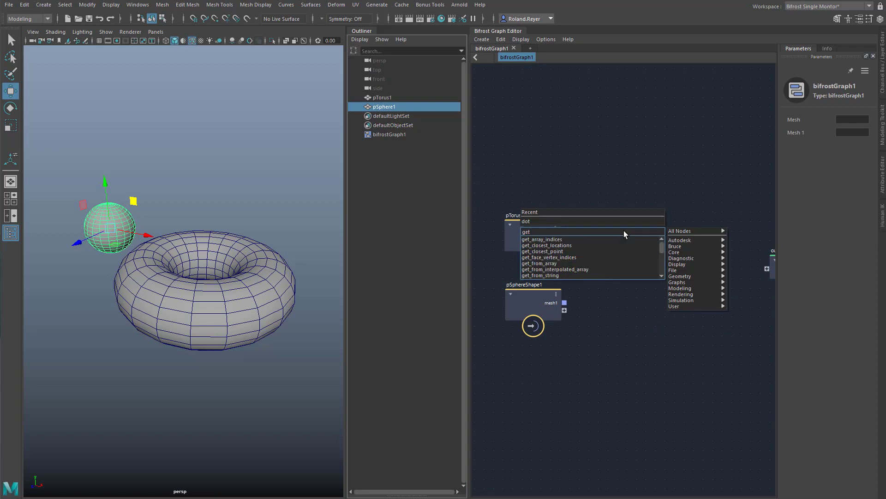
{"action": "type", "text": "_razcast"}
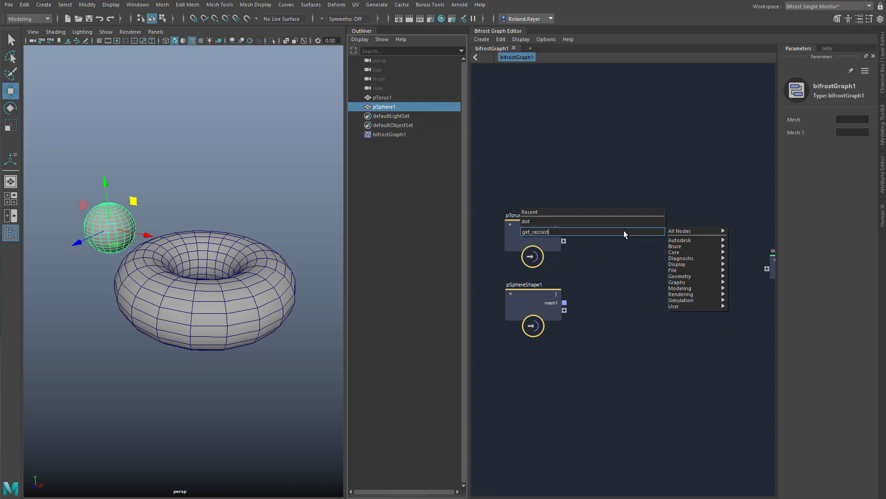
{"action": "key", "text": "BackSpace"}
{"action": "key", "text": "BackSpace"}
{"action": "key", "text": "BackSpace"}
{"action": "key", "text": "BackSpace"}
{"action": "key", "text": "BackSpace"}
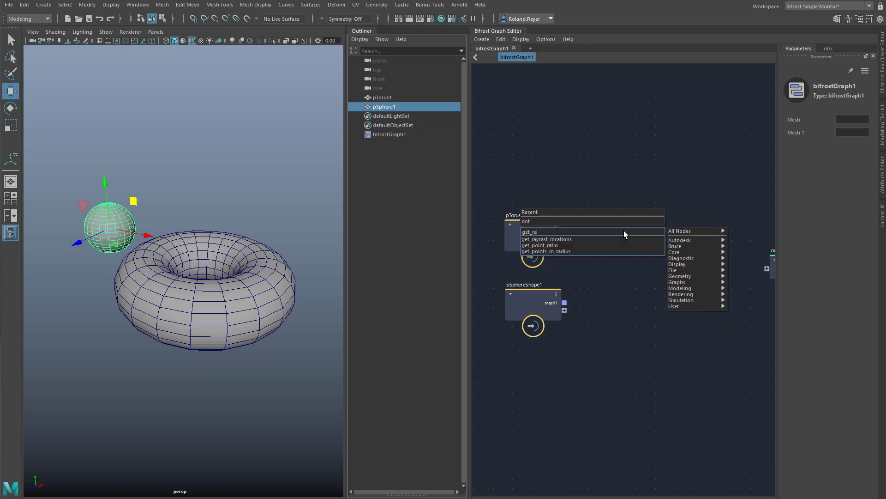
{"action": "type", "text": "ycast"}
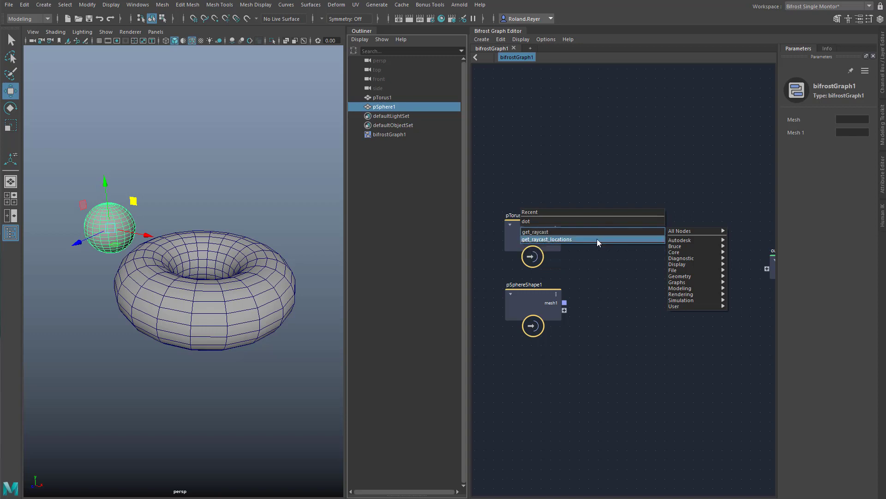
{"action": "left_click", "coordinate": [597, 239]}
{"action": "left_click_drag", "start_coordinate": [615, 254], "coordinate": [668, 218]}
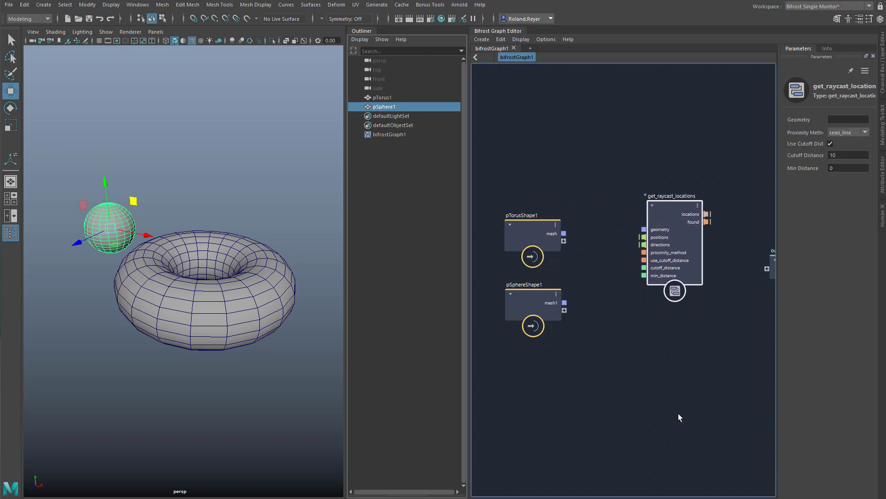
- Enlarge the graph area and connect the torus mesh to the geometry input of get_raycast_locations
{"action": "left_click_drag", "start_coordinate": [471, 422], "coordinate": [320, 422]}
{"action": "scroll", "coordinate": [478, 217], "scroll_direction": "up", "scroll_amount": 5}
{"action": "middle_click_drag", "start_coordinate": [549, 362], "coordinate": [646, 364]}
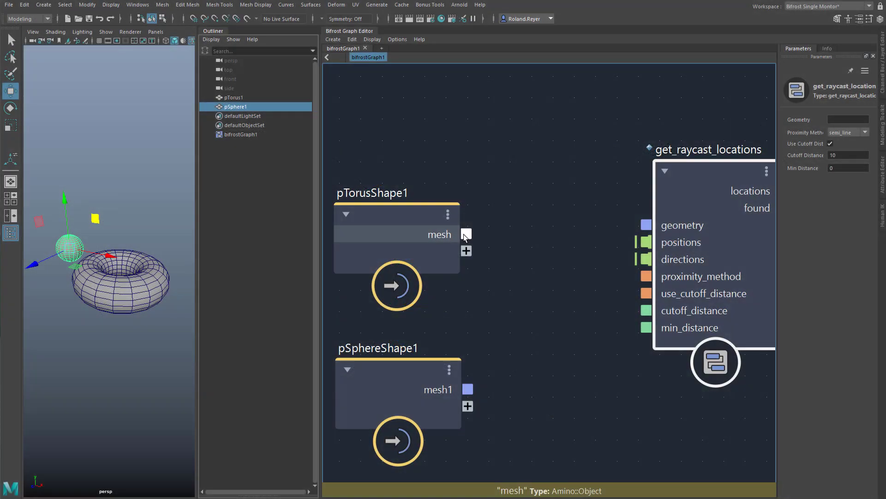
{"action": "left_click_drag", "start_coordinate": [466, 233], "coordinate": [647, 225]}
- Add a get_point_position node that reads the sphere mesh and feeds the positions input of get_raycast_locations
{"action": "scroll", "coordinate": [635, 406], "scroll_direction": "down", "scroll_amount": 3}
{"action": "middle_click_drag", "start_coordinate": [589, 361], "coordinate": [580, 308]}
{"action": "left_click_drag", "start_coordinate": [445, 306], "coordinate": [389, 311]}
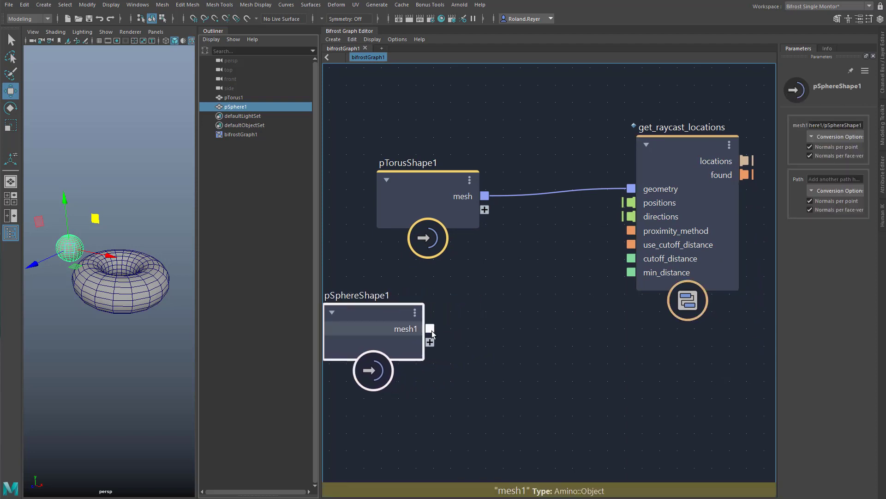
{"action": "left_click", "coordinate": [472, 326]}
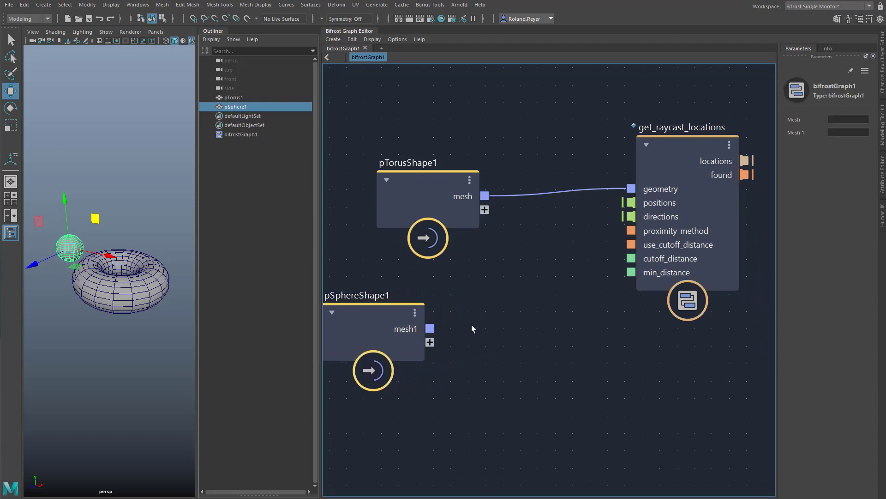
{"action": "key", "text": "Tab"}
{"action": "type", "text": "gpp"}
{"action": "key", "text": "Down"}
{"action": "key", "text": "Down"}
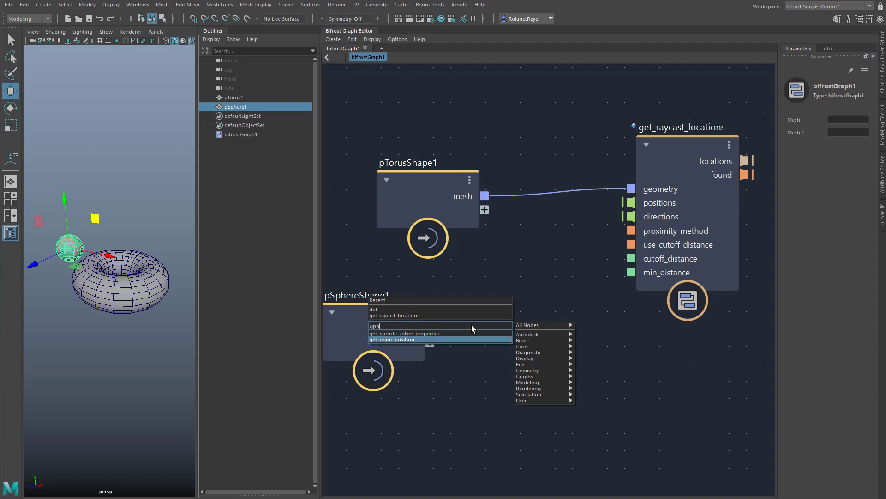
{"action": "key", "text": "Return"}
{"action": "left_click_drag", "start_coordinate": [459, 338], "coordinate": [508, 278]}
{"action": "left_click_drag", "start_coordinate": [431, 328], "coordinate": [455, 307]}
{"action": "left_click_drag", "start_coordinate": [595, 220], "coordinate": [627, 203]}
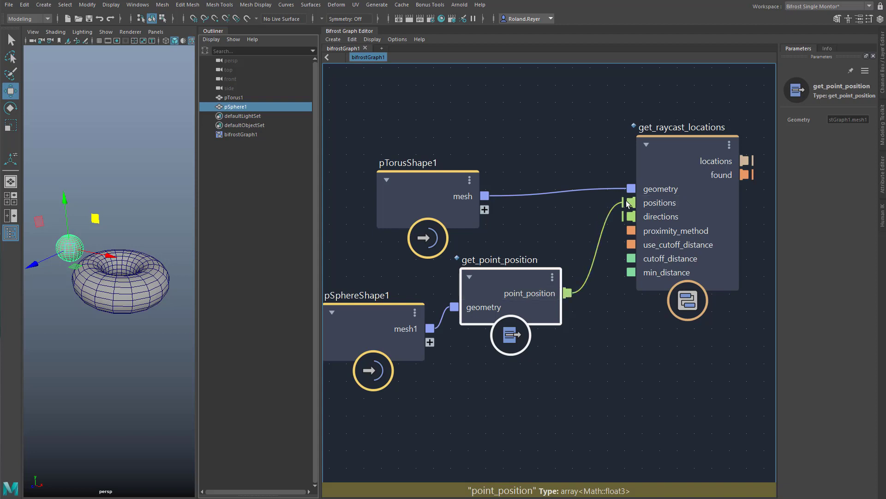
- Add a get_point_normal node that reads the sphere mesh and feeds the directions input of get_raycast_locations
{"action": "left_click", "coordinate": [470, 397]}
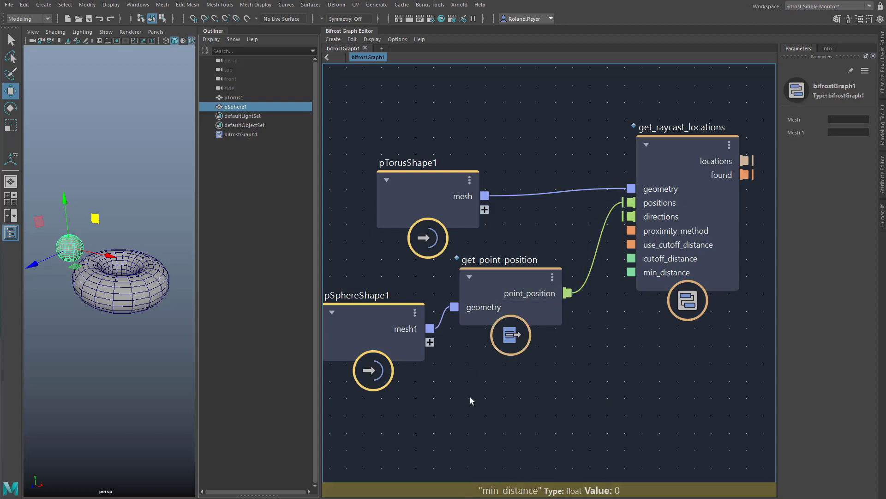
{"action": "key", "text": "Tab"}
{"action": "type", "text": "get_point_normal"}
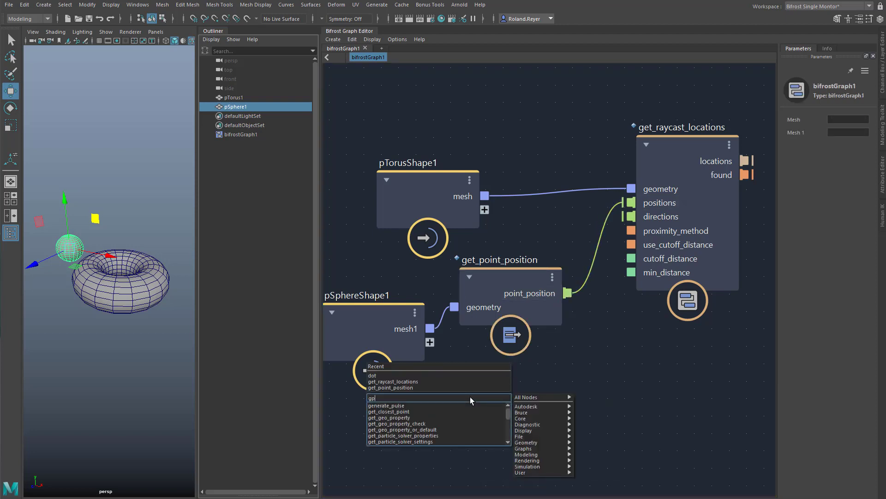
{"action": "key", "text": "Return"}
{"action": "left_click_drag", "start_coordinate": [478, 415], "coordinate": [511, 374]}
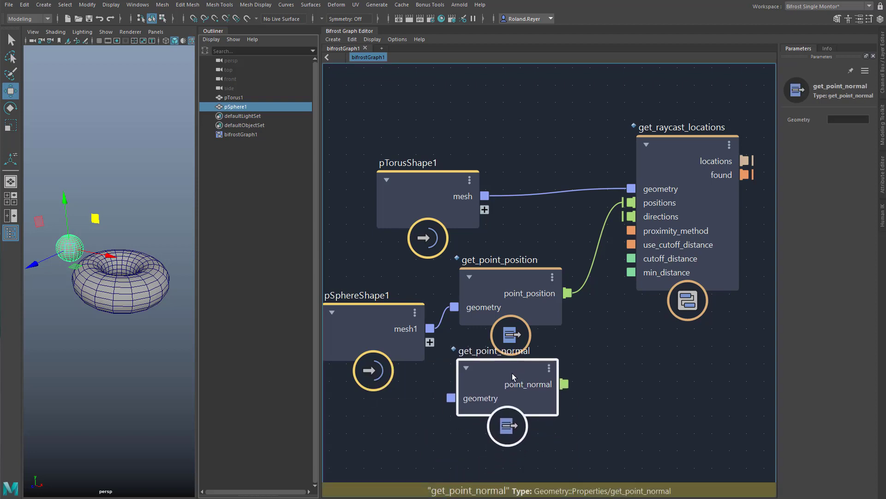
{"action": "left_click_drag", "start_coordinate": [432, 329], "coordinate": [448, 400]}
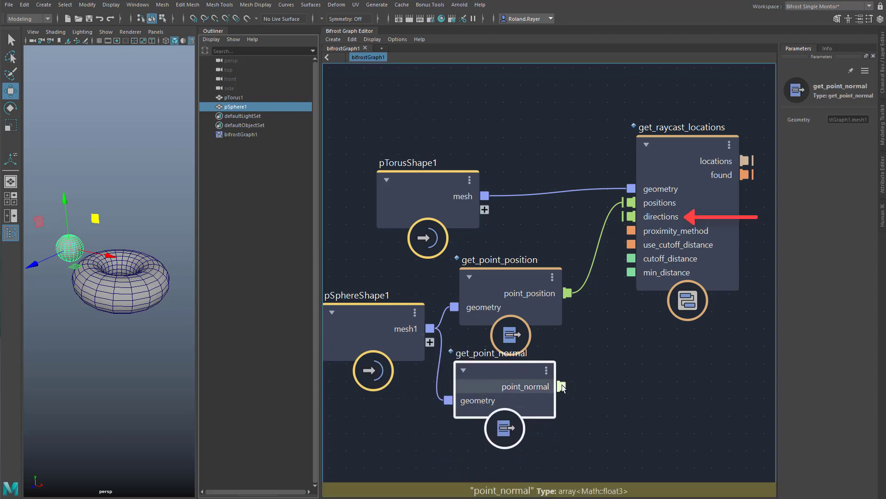
{"action": "left_click_drag", "start_coordinate": [562, 386], "coordinate": [631, 217]}
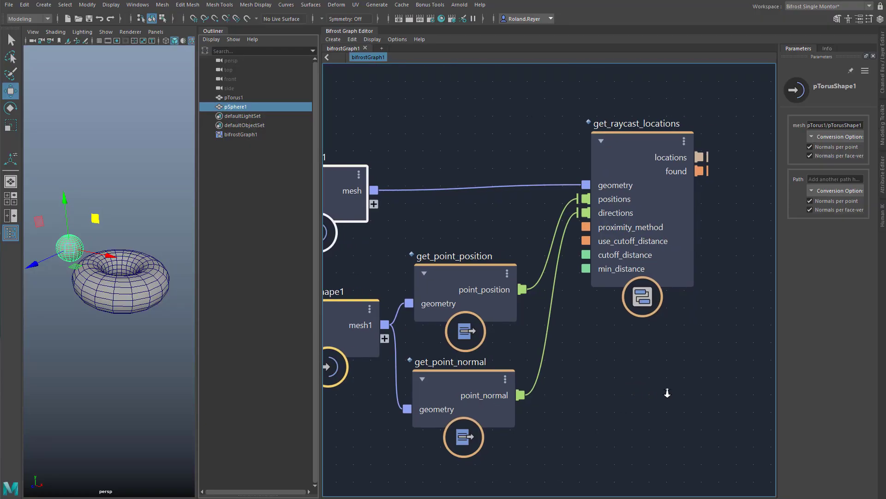
- Add a location_scope node between get_raycast_locations and the output node, and connect the raycast locations to it
{"action": "scroll", "coordinate": [674, 374], "scroll_direction": "up", "scroll_amount": 5}
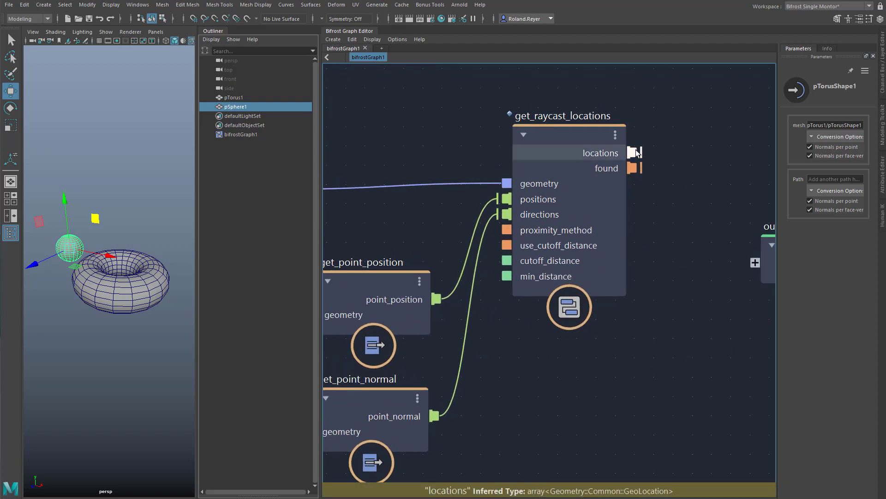
{"action": "middle_click_drag", "start_coordinate": [706, 309], "coordinate": [467, 342]}
{"action": "left_click_drag", "start_coordinate": [556, 292], "coordinate": [757, 272]}
{"action": "left_click", "coordinate": [514, 222]}
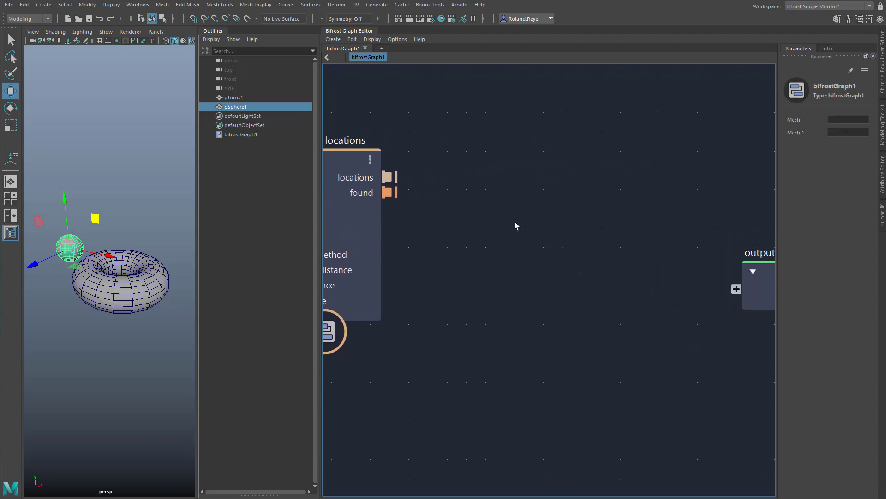
{"action": "key", "text": "Tab"}
{"action": "type", "text": "scope"}
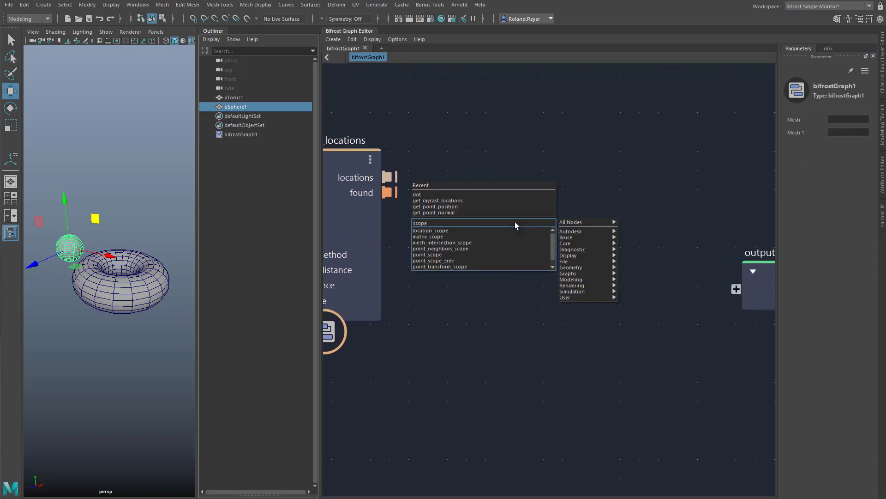
{"action": "left_click", "coordinate": [446, 230]}
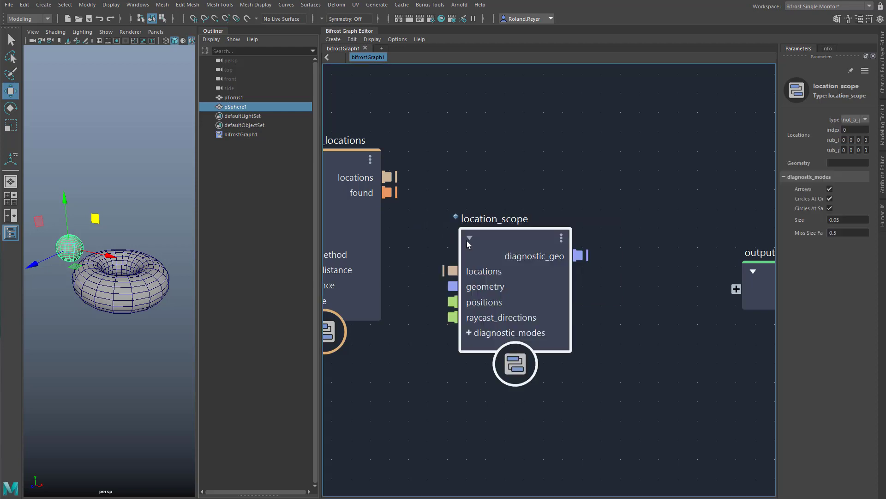
{"action": "left_click_drag", "start_coordinate": [483, 246], "coordinate": [569, 179]}
{"action": "left_click_drag", "start_coordinate": [391, 180], "coordinate": [517, 204]}
- Connect the torus mesh and the sphere's point_position to location_scope's geometry and positions, and its diagnostic_geo to the output node
{"action": "middle_click_drag", "start_coordinate": [529, 337], "coordinate": [685, 340]}
{"action": "scroll", "coordinate": [619, 346], "scroll_direction": "down", "scroll_amount": 2}
{"action": "scroll", "coordinate": [660, 307], "scroll_direction": "up", "scroll_amount": 1}
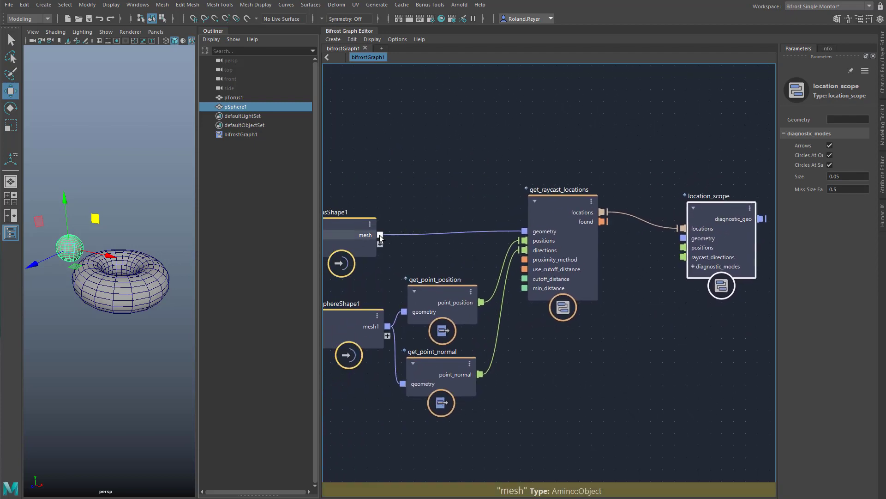
{"action": "left_click_drag", "start_coordinate": [380, 234], "coordinate": [685, 236]}
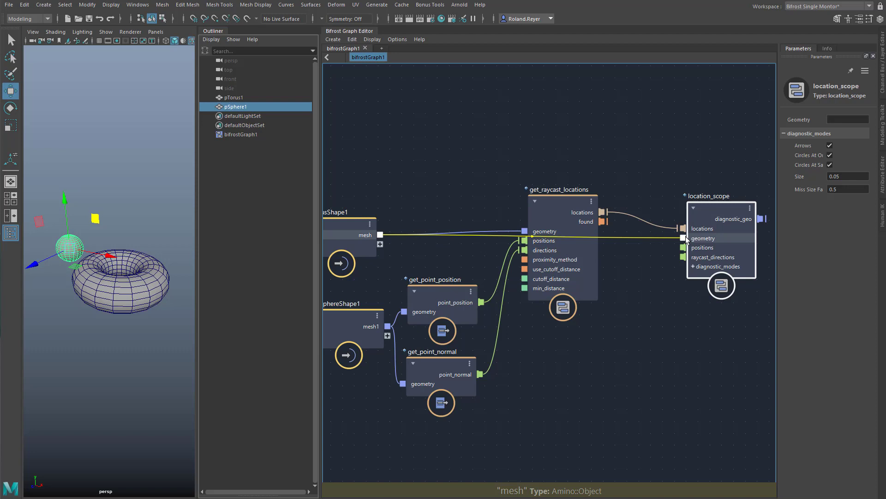
{"action": "left_click_drag", "start_coordinate": [685, 236], "coordinate": [685, 237]}
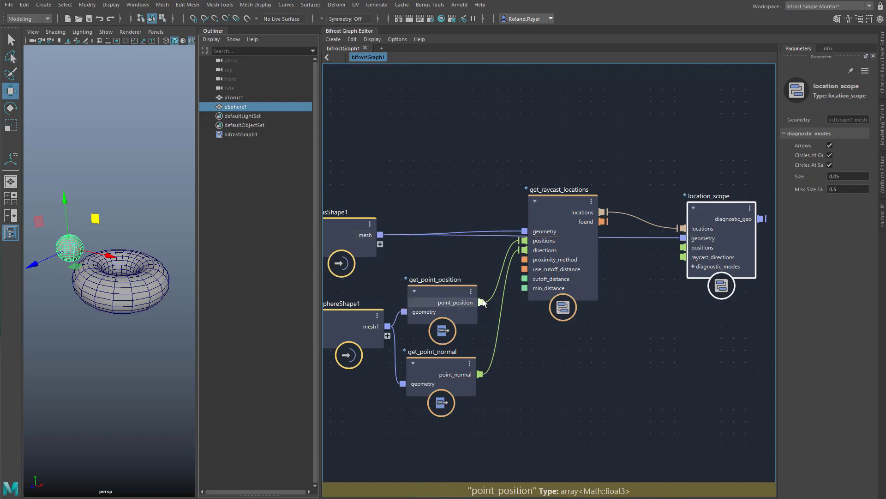
{"action": "left_click_drag", "start_coordinate": [482, 301], "coordinate": [682, 247]}
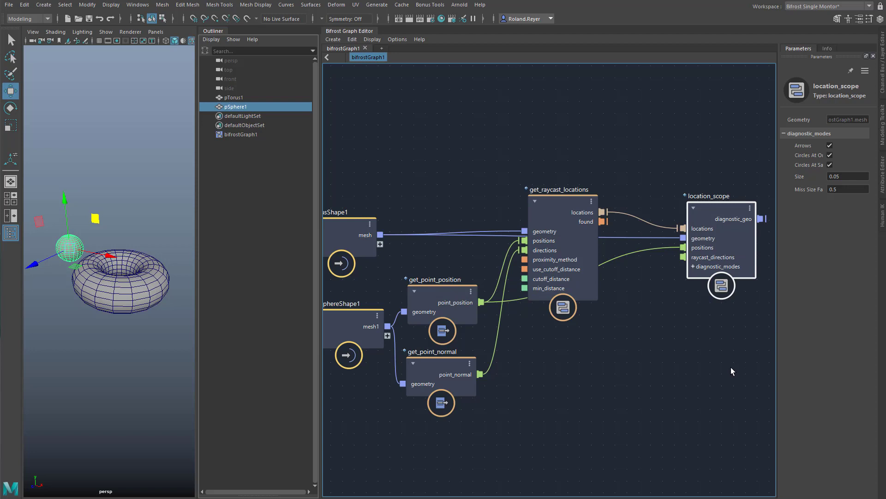
{"action": "middle_click_drag", "start_coordinate": [682, 375], "coordinate": [560, 388]}
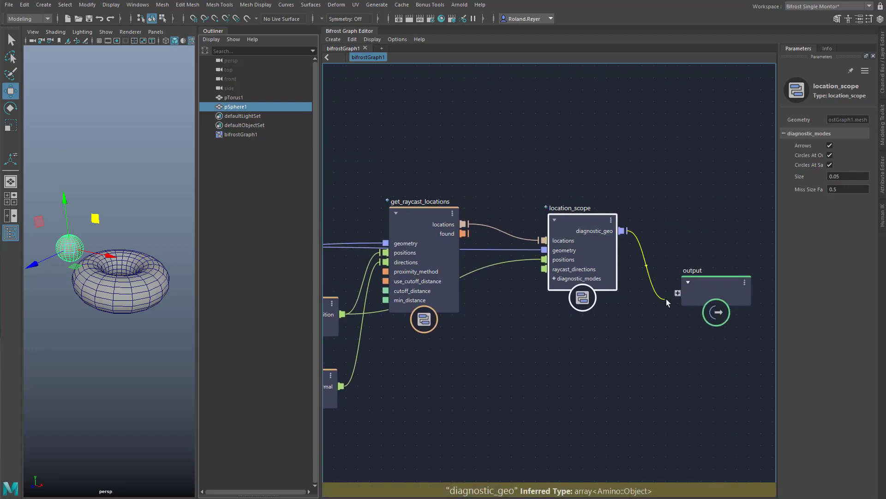
{"action": "left_click_drag", "start_coordinate": [666, 298], "coordinate": [676, 296]}
- Widen the viewport, frame the rays between the sphere and the torus, and switch the viewport background to black
{"action": "left_click_drag", "start_coordinate": [197, 347], "coordinate": [432, 356]}
{"action": "left_click_drag", "start_coordinate": [293, 331], "coordinate": [208, 382], "text": "alt"}
{"action": "scroll", "coordinate": [244, 352], "scroll_direction": "up", "scroll_amount": 5}
{"action": "left_click_drag", "start_coordinate": [244, 351], "coordinate": [225, 352], "text": "alt"}
{"action": "key", "text": "alt+b"}
{"action": "left_click_drag", "start_coordinate": [174, 309], "coordinate": [180, 310], "text": "alt"}
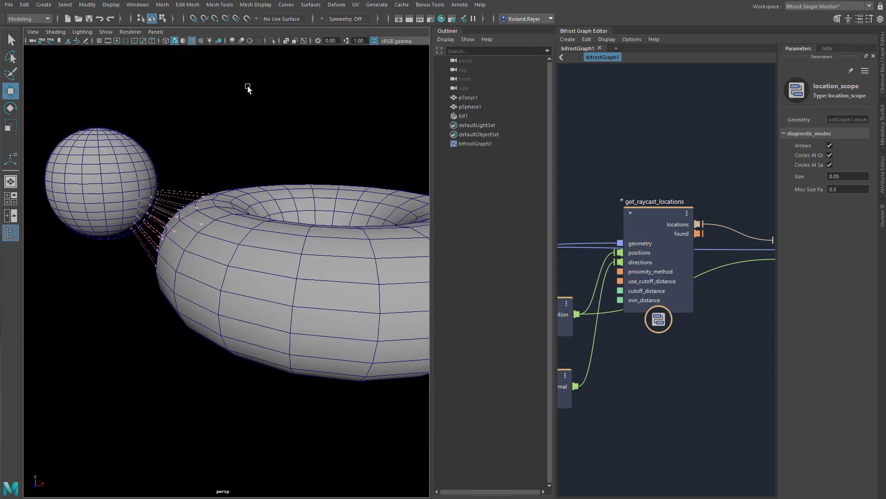
- Turn on viewport anti-aliasing and display the meshes in wireframe
{"action": "left_click", "coordinate": [250, 41]}
{"action": "mouse_move", "coordinate": [275, 301]}
{"action": "left_mouse_down", "text": "alt"}
{"action": "mouse_move", "coordinate": [198, 292]}
{"action": "mouse_move", "coordinate": [184, 263]}
{"action": "left_mouse_up", "text": "alt"}
{"action": "key", "text": "4"}
- Move the sphere around near the torus to test the rays, and switch the viewport background to grey
{"action": "left_click", "coordinate": [153, 204]}
{"action": "left_click_drag", "start_coordinate": [194, 144], "coordinate": [153, 107]}
{"action": "left_click_drag", "start_coordinate": [206, 295], "coordinate": [247, 290], "text": "alt"}
{"action": "left_click_drag", "start_coordinate": [208, 131], "coordinate": [145, 306]}
{"action": "right_click_drag", "start_coordinate": [144, 306], "coordinate": [256, 311], "text": "alt"}
{"action": "key", "text": "alt+b"}
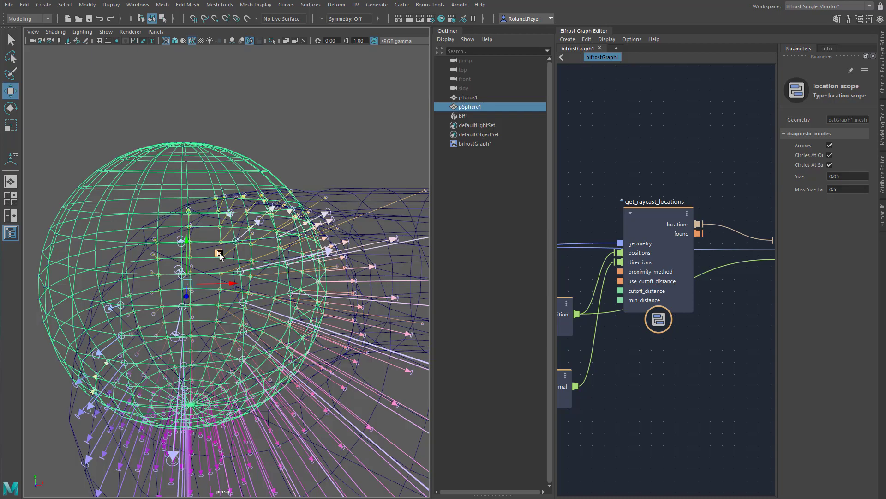
- Shift the sphere within the torus's outer edge, move it back out above the rim, and frame the whole scene
{"action": "left_click_drag", "start_coordinate": [217, 254], "coordinate": [243, 285]}
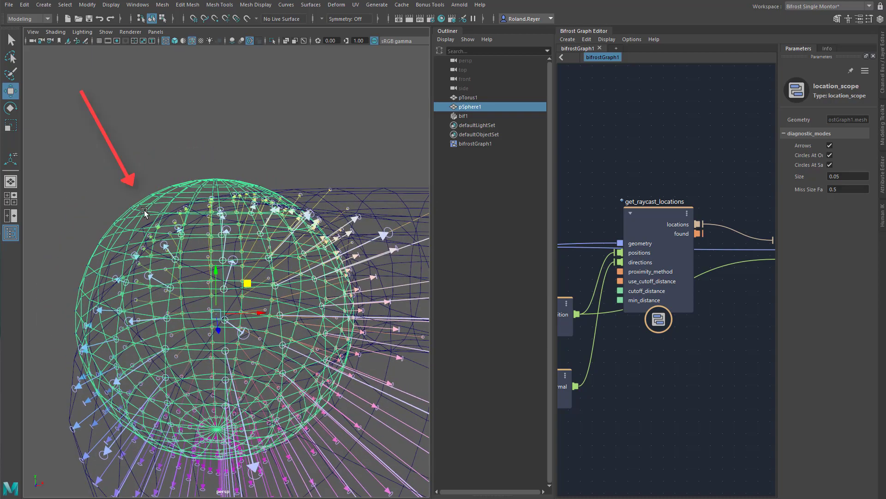
{"action": "mouse_move", "coordinate": [248, 283]}
{"action": "left_mouse_down"}
{"action": "mouse_move", "coordinate": [65, 81]}
{"action": "mouse_move", "coordinate": [29, 59]}
{"action": "left_mouse_up"}
{"action": "key", "text": "a"}
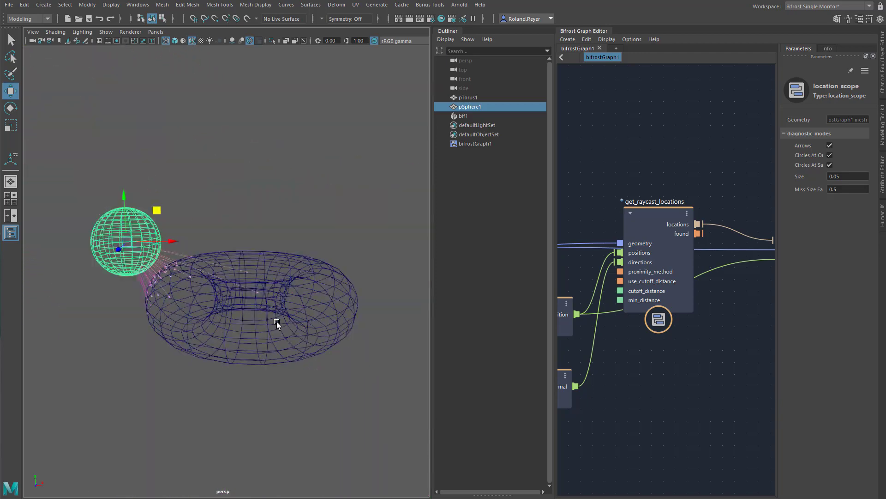
{"action": "mouse_move", "coordinate": [272, 325]}
{"action": "left_mouse_down", "text": "alt"}
{"action": "mouse_move", "coordinate": [239, 329]}
{"action": "mouse_move", "coordinate": [269, 313]}
{"action": "left_mouse_up", "text": "alt"}
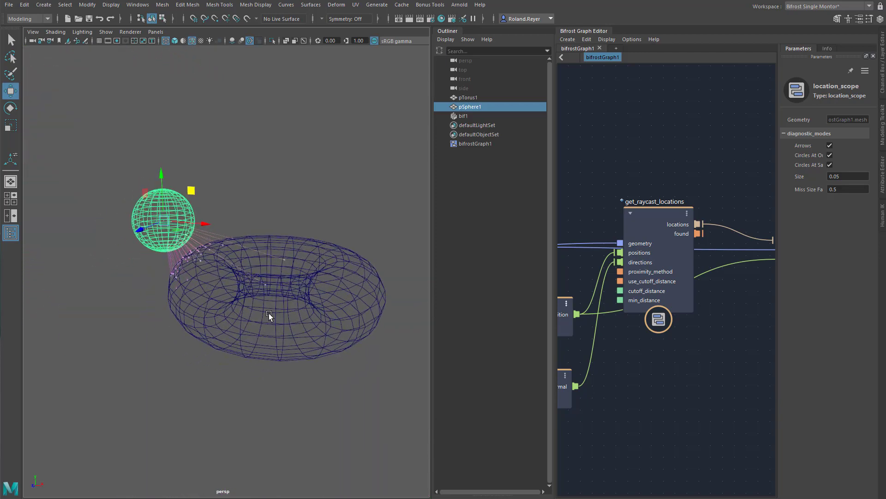
- Add a get_closest_locations node to the graph and place it above get_raycast_locations
{"action": "left_click_drag", "start_coordinate": [555, 347], "coordinate": [282, 347]}
{"action": "middle_click_drag", "start_coordinate": [478, 338], "coordinate": [637, 366]}
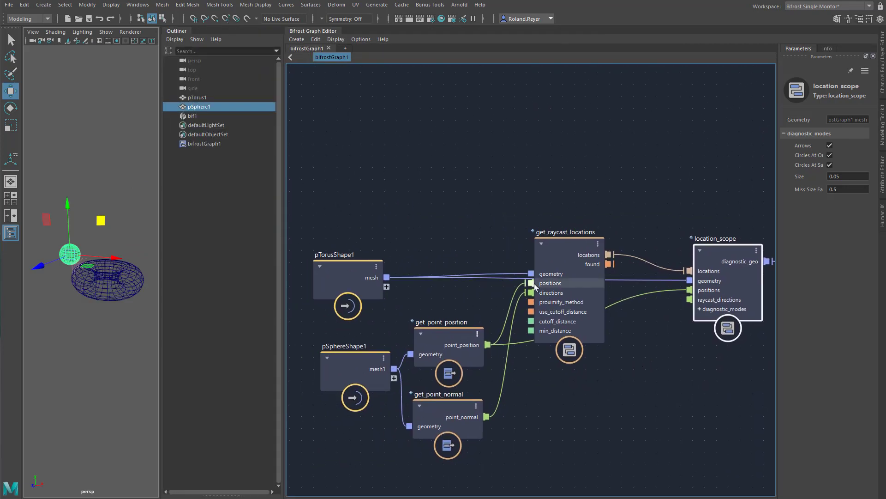
{"action": "left_click", "coordinate": [549, 146]}
{"action": "key", "text": "Tab"}
{"action": "type", "text": "closes"}
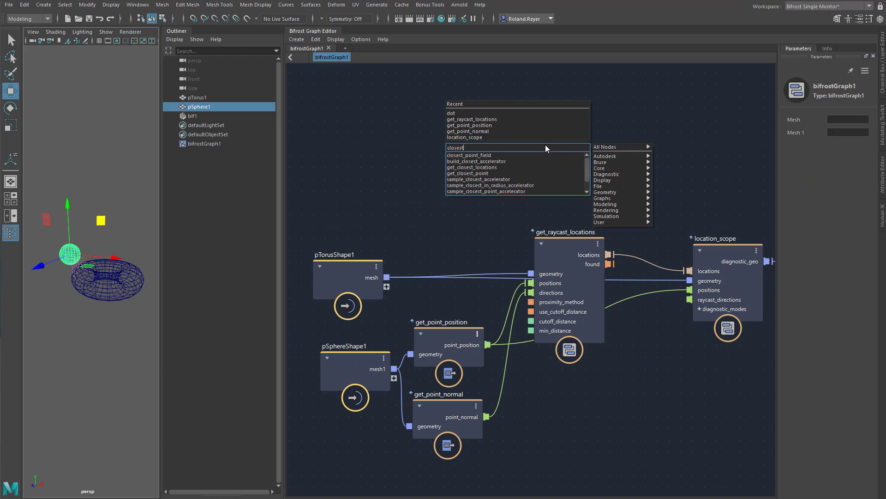
{"action": "left_click", "coordinate": [502, 166]}
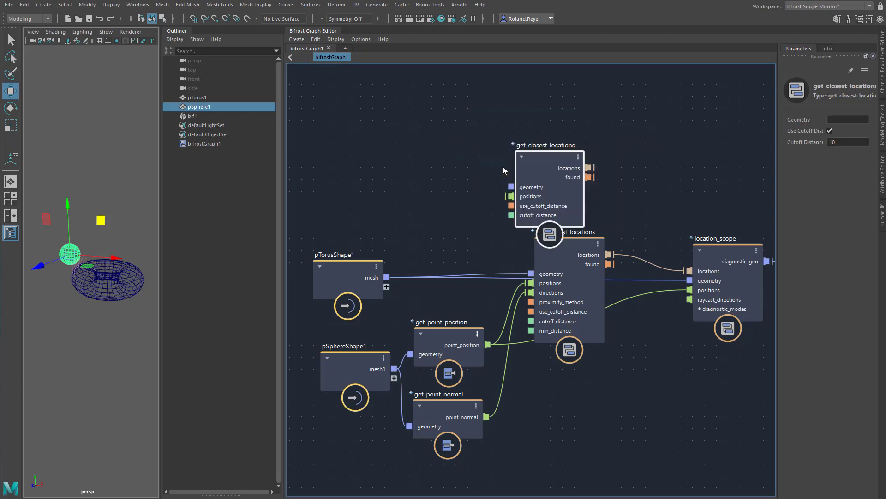
{"action": "left_click_drag", "start_coordinate": [532, 168], "coordinate": [559, 143]}
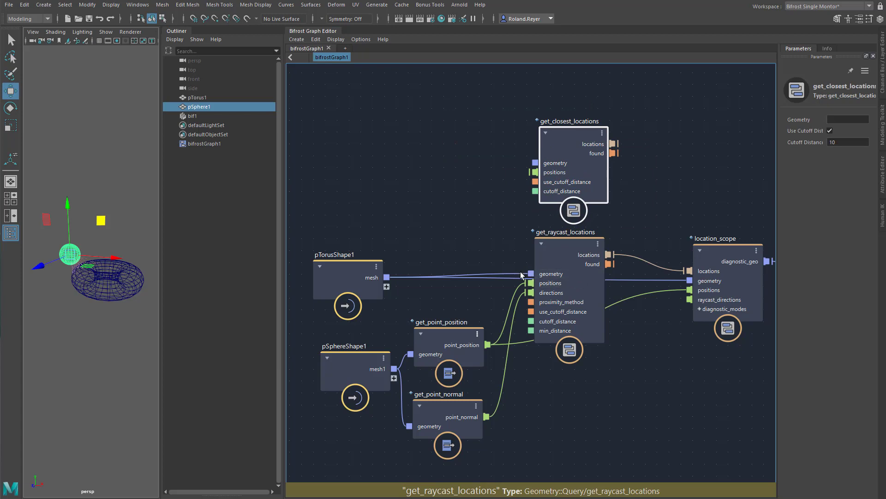
- Feed the torus mesh and the sphere's point positions into get_closest_locations, and connect its locations to location_scope
{"action": "left_click_drag", "start_coordinate": [387, 277], "coordinate": [536, 163]}
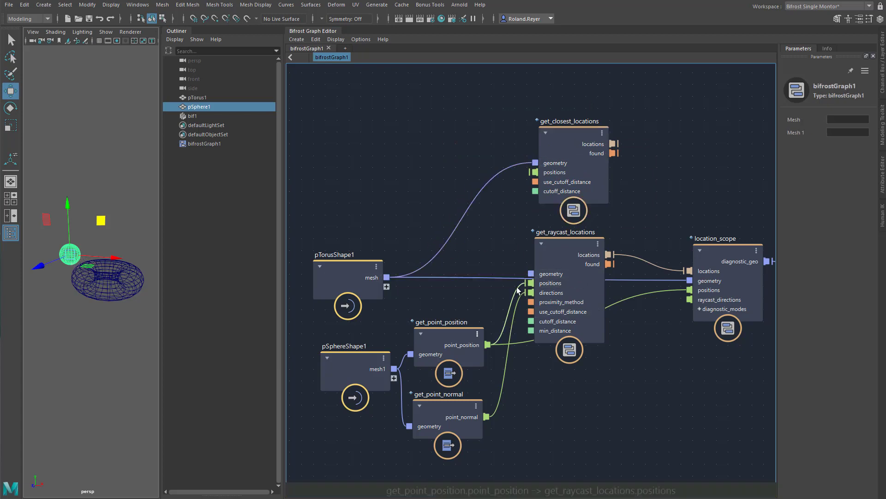
{"action": "left_click_drag", "start_coordinate": [488, 345], "coordinate": [535, 172]}
{"action": "left_click_drag", "start_coordinate": [613, 143], "coordinate": [689, 271]}
- Delete the get_raycast_locations and get_point_normal nodes and move get_closest_locations down into the gap
{"action": "left_click_drag", "start_coordinate": [554, 258], "coordinate": [591, 367]}
{"action": "left_click_drag", "start_coordinate": [575, 457], "coordinate": [412, 399]}
{"action": "key", "text": "Delete"}
{"action": "left_click_drag", "start_coordinate": [572, 139], "coordinate": [568, 175]}
- Move the sphere partly into the torus's outer edge and inspect the closest-location arrows up close
{"action": "left_click_drag", "start_coordinate": [162, 362], "coordinate": [373, 333]}
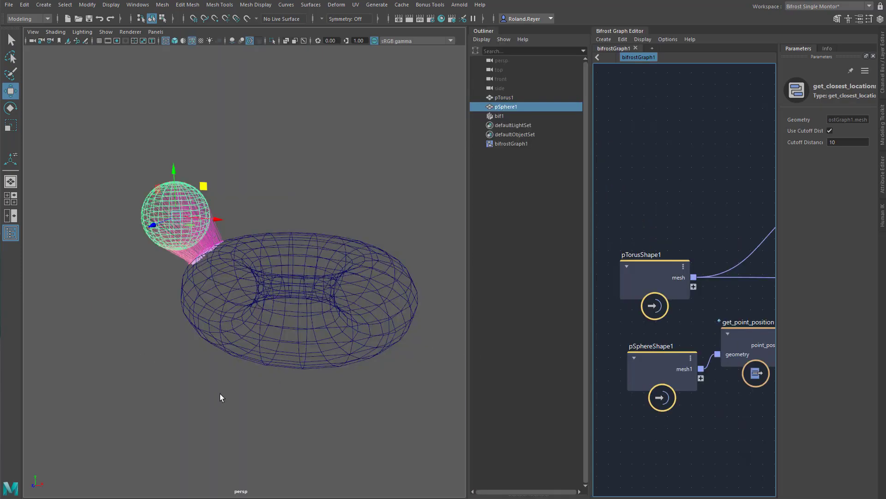
{"action": "mouse_move", "coordinate": [220, 394]}
{"action": "left_mouse_down", "text": "alt"}
{"action": "mouse_move", "coordinate": [240, 386]}
{"action": "mouse_move", "coordinate": [217, 391]}
{"action": "left_mouse_up", "text": "alt"}
{"action": "right_click_drag", "start_coordinate": [160, 373], "coordinate": [202, 173], "text": "alt"}
{"action": "left_click_drag", "start_coordinate": [203, 187], "coordinate": [299, 352]}
{"action": "left_click_drag", "start_coordinate": [261, 248], "coordinate": [190, 225]}
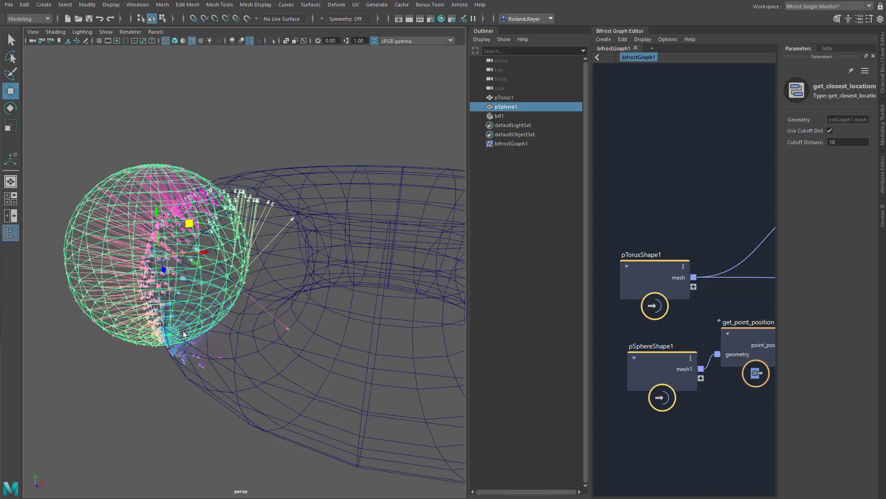
{"action": "right_click_drag", "start_coordinate": [180, 332], "coordinate": [270, 333], "text": "alt"}
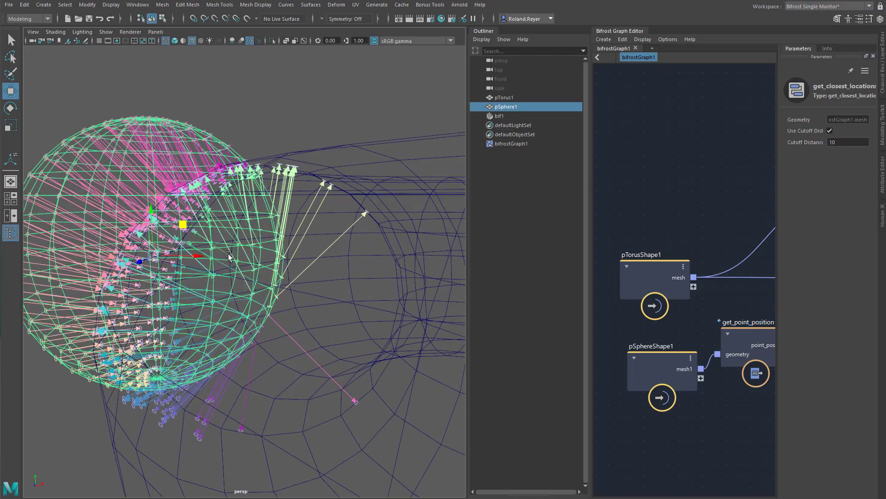
{"action": "left_click_drag", "start_coordinate": [186, 226], "coordinate": [174, 218]}
{"action": "left_click_drag", "start_coordinate": [300, 326], "coordinate": [366, 317], "text": "alt"}
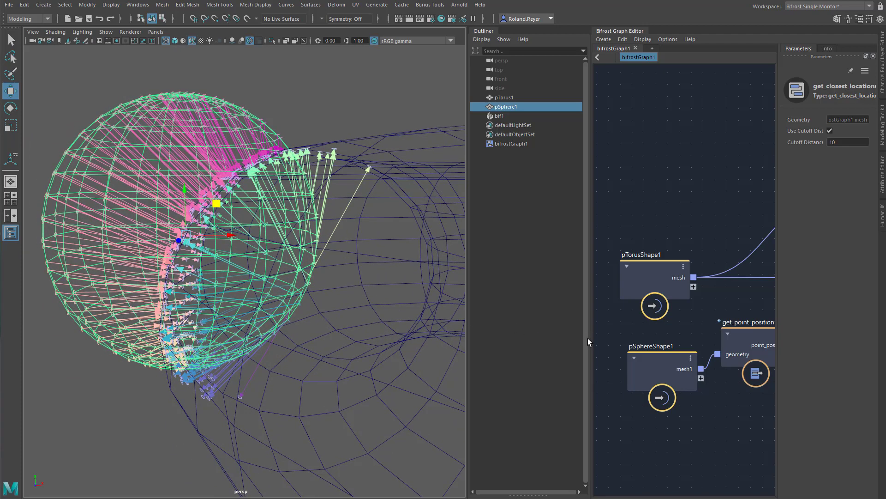
- Add a sample_property node to the graph between get_closest_locations and the output node
{"action": "left_click_drag", "start_coordinate": [589, 340], "coordinate": [275, 346]}
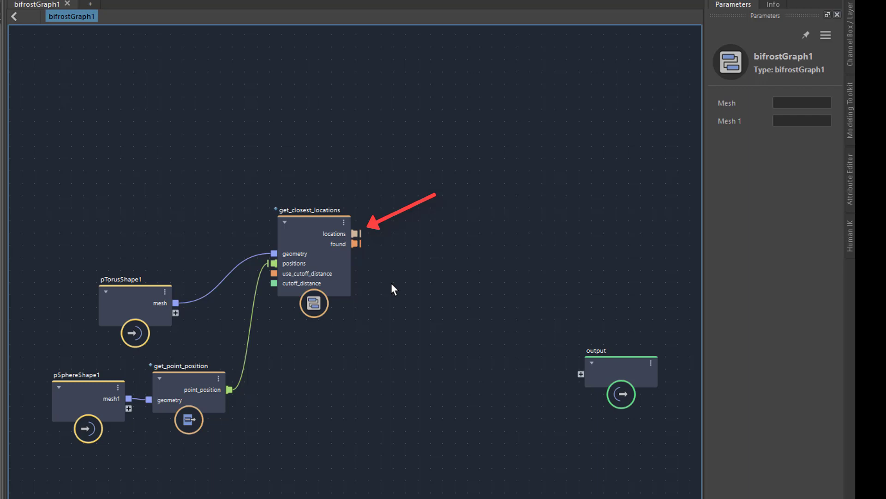
{"action": "key", "text": "Tab"}
{"action": "type", "text": "sample"}
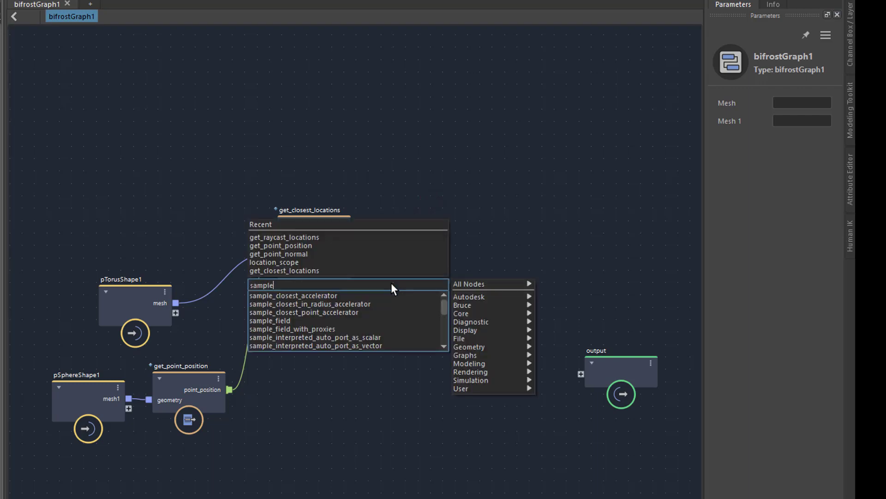
{"action": "scroll", "coordinate": [375, 325], "scroll_direction": "down", "scroll_amount": 1}
{"action": "scroll", "coordinate": [376, 328], "scroll_direction": "down", "scroll_amount": 1}
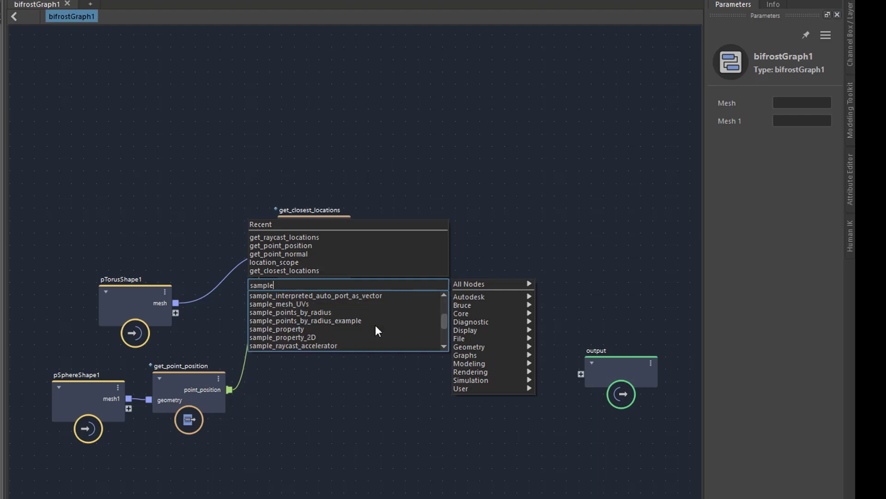
{"action": "left_click", "coordinate": [289, 336]}
{"action": "left_click_drag", "start_coordinate": [387, 296], "coordinate": [443, 279]}
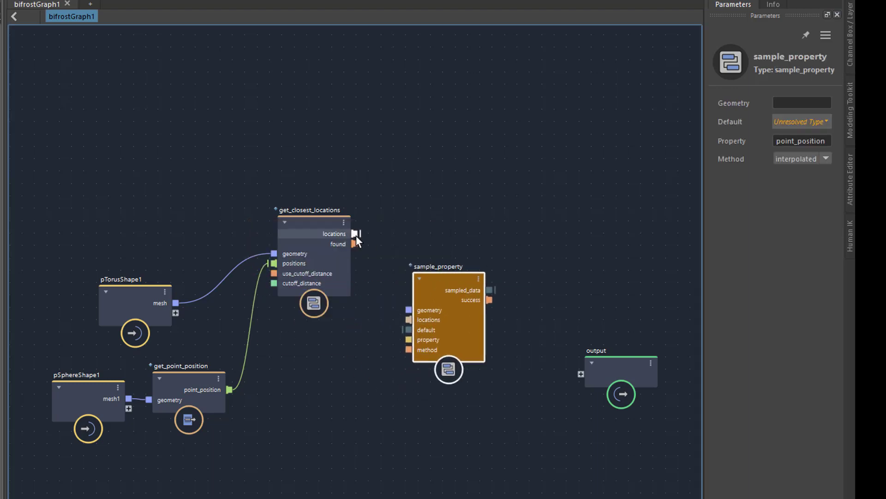
- Connect the closest locations and the torus mesh to sample_property, and set its default value type to Math::float3
{"action": "left_click_drag", "start_coordinate": [355, 234], "coordinate": [409, 320]}
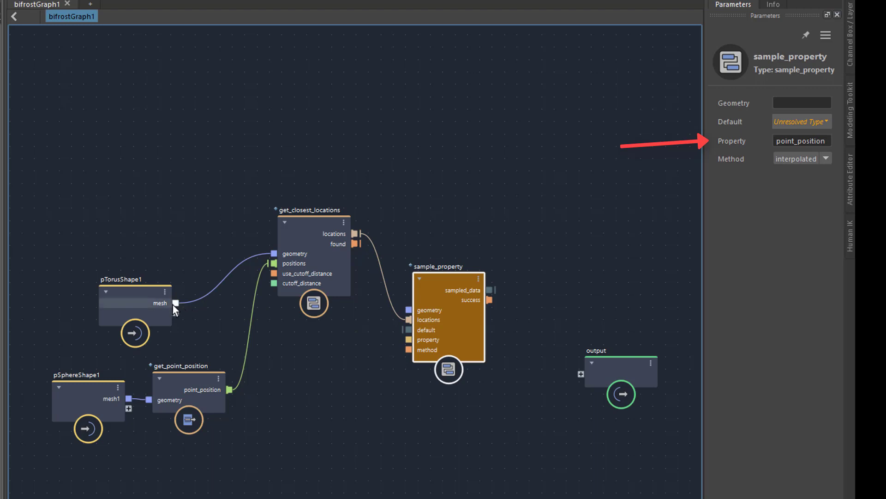
{"action": "left_click_drag", "start_coordinate": [176, 303], "coordinate": [409, 309]}
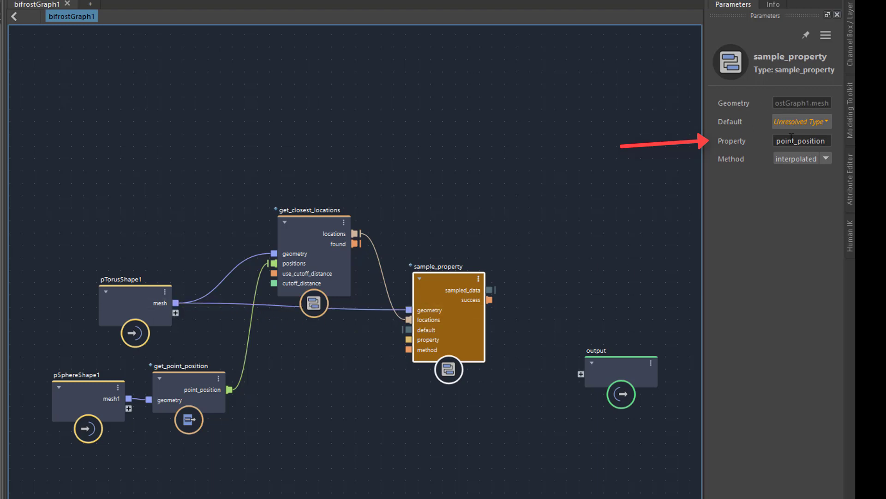
{"action": "left_click_drag", "start_coordinate": [798, 141], "coordinate": [841, 140]}
{"action": "left_click", "coordinate": [796, 121]}
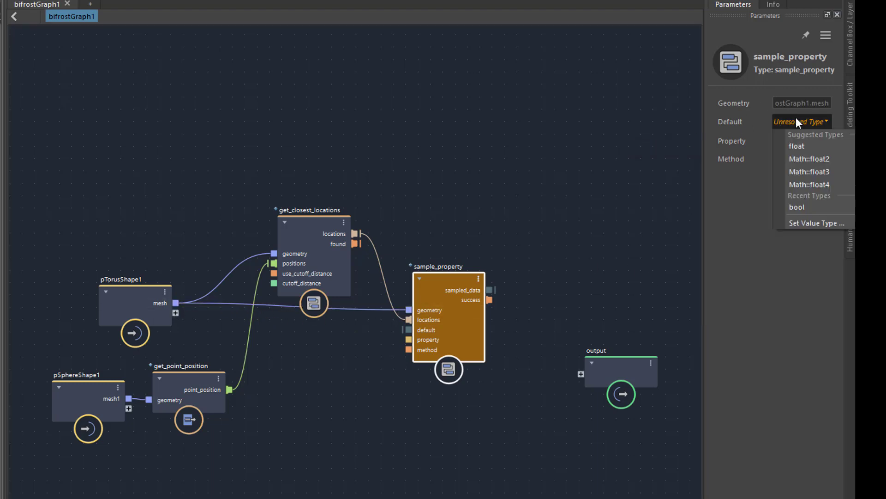
{"action": "left_click", "coordinate": [805, 162]}
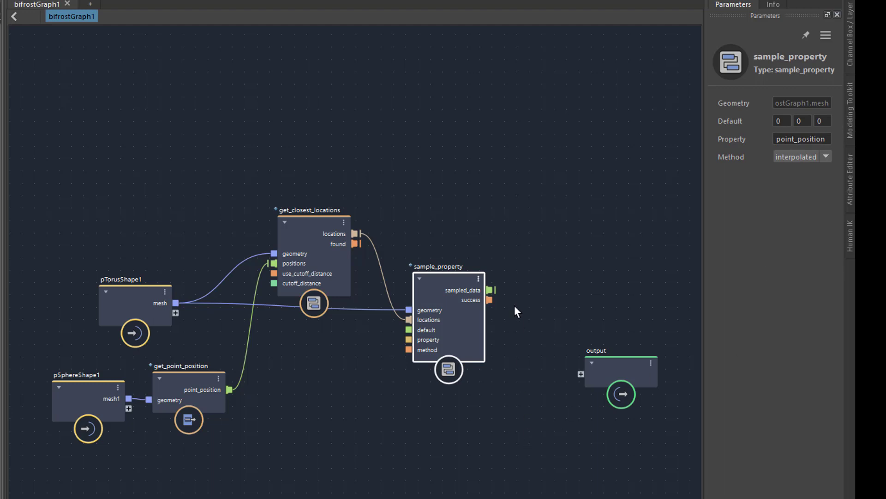
- Add a subtract node that takes the sphere's point_position away from the sampled_data of sample_property
{"action": "left_click_drag", "start_coordinate": [457, 280], "coordinate": [367, 361]}
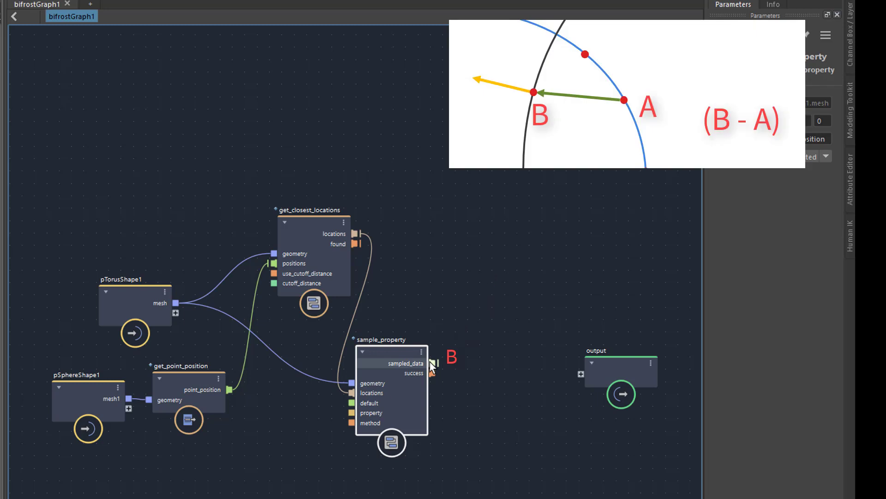
{"action": "left_click_drag", "start_coordinate": [431, 364], "coordinate": [488, 372]}
{"action": "type", "text": "subtract"}
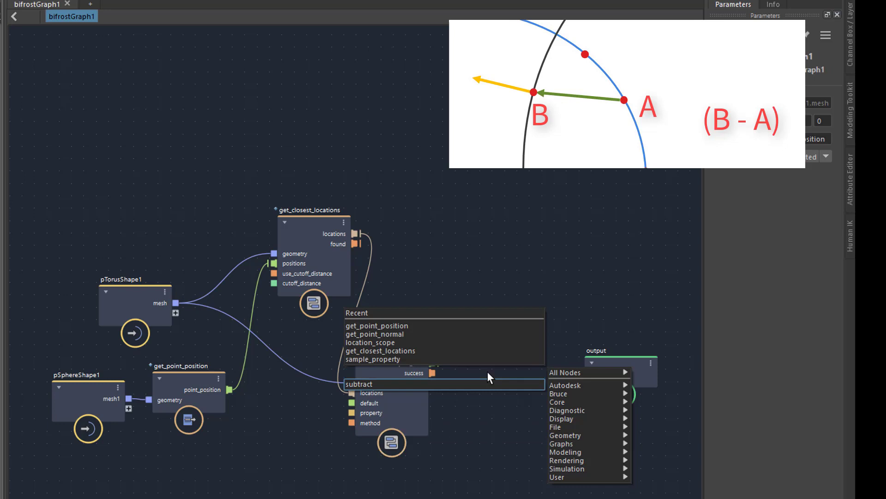
{"action": "key", "text": "Return"}
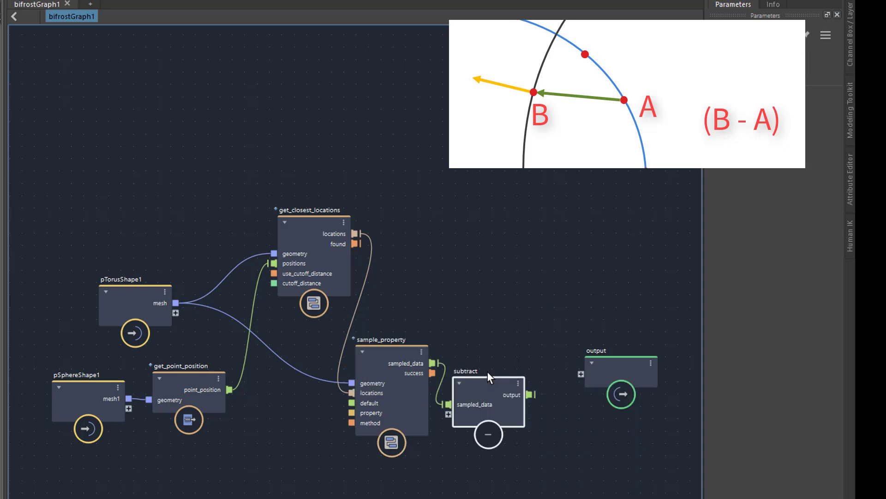
{"action": "left_click_drag", "start_coordinate": [229, 389], "coordinate": [486, 404]}
- Move the output node well away from the subtract node to make room for more nodes
{"action": "left_click", "coordinate": [605, 375]}
{"action": "key", "text": "Delete"}
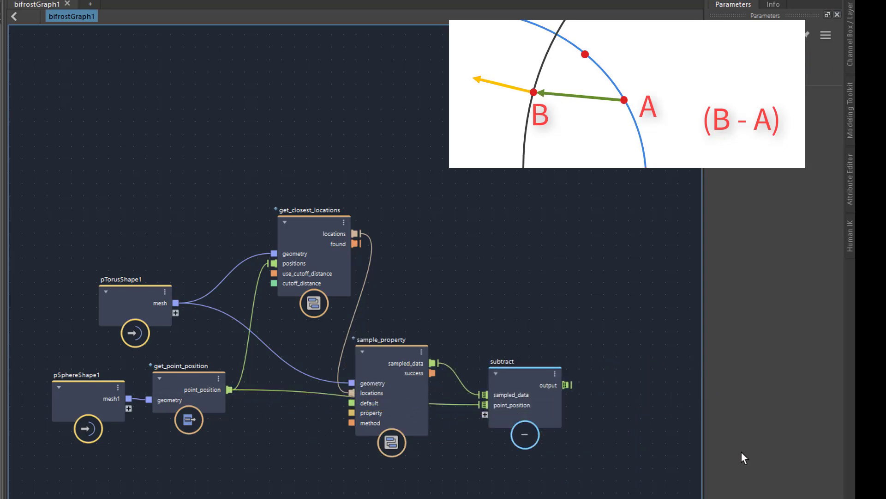
{"action": "middle_click_drag", "start_coordinate": [572, 485], "coordinate": [344, 411]}
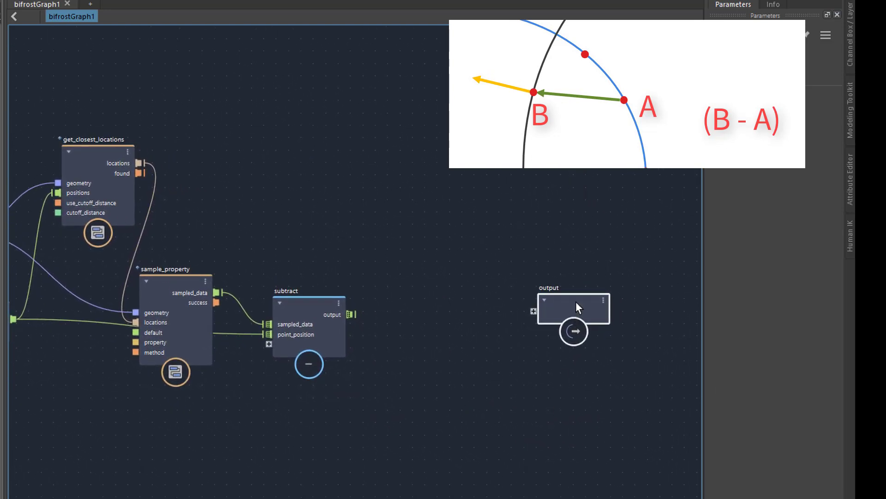
{"action": "left_click_drag", "start_coordinate": [577, 301], "coordinate": [644, 253]}
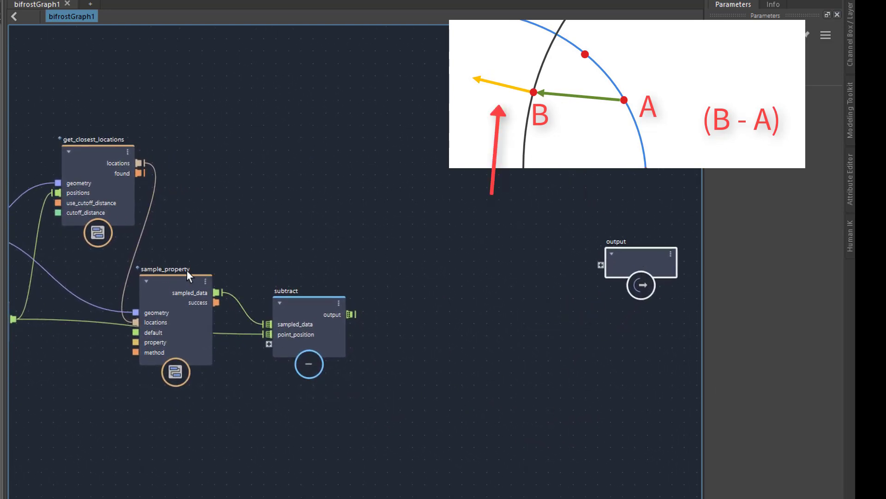
- Duplicate sample_property with its connections, set the copy's property to point_normal, and place it below the subtract node
{"action": "left_click_drag", "start_coordinate": [184, 271], "coordinate": [196, 278]}
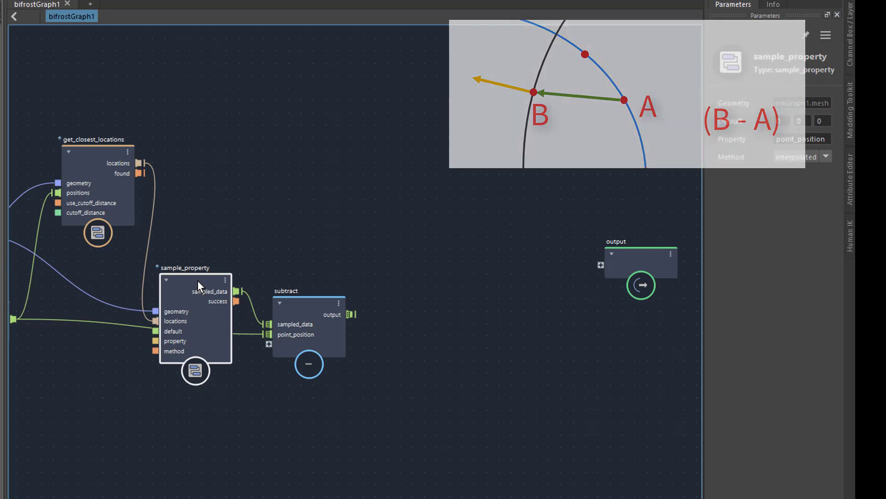
{"action": "key", "text": "ctrl+c"}
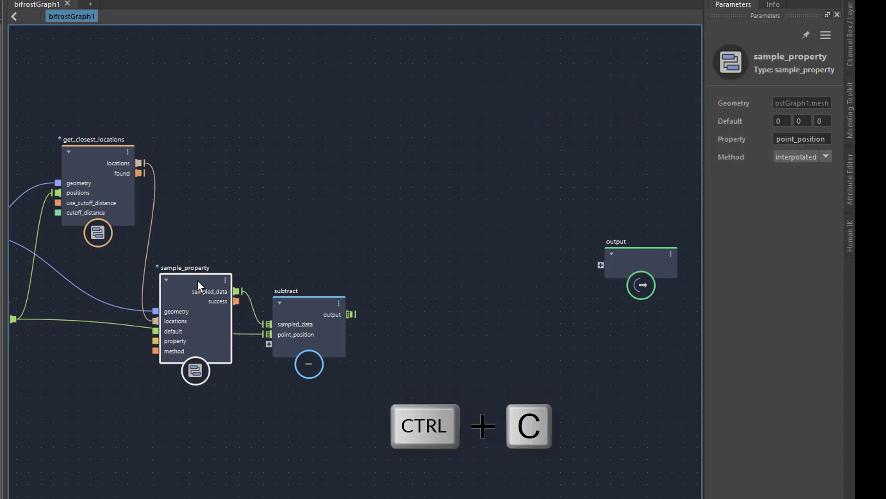
{"action": "key", "text": "ctrl+v"}
{"action": "left_click_drag", "start_coordinate": [206, 306], "coordinate": [179, 409]}
{"action": "left_click_drag", "start_coordinate": [798, 139], "coordinate": [827, 139]}
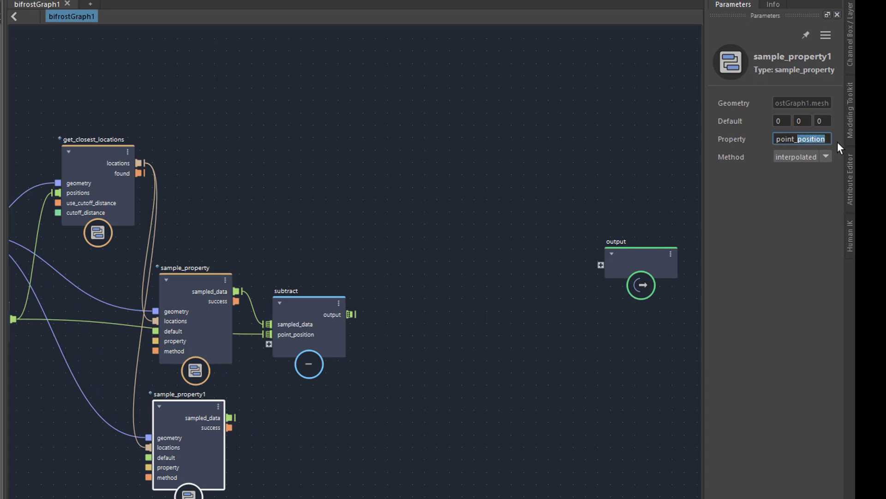
{"action": "type", "text": "normal"}
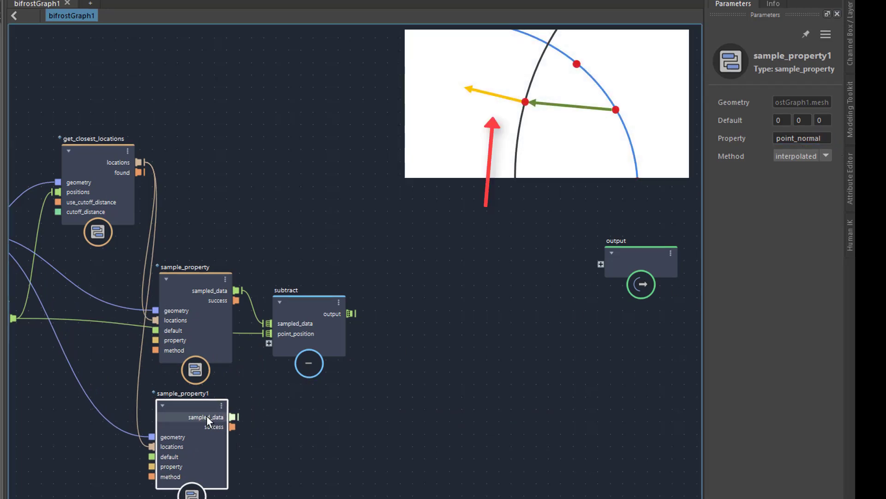
{"action": "left_click_drag", "start_coordinate": [217, 416], "coordinate": [335, 414]}
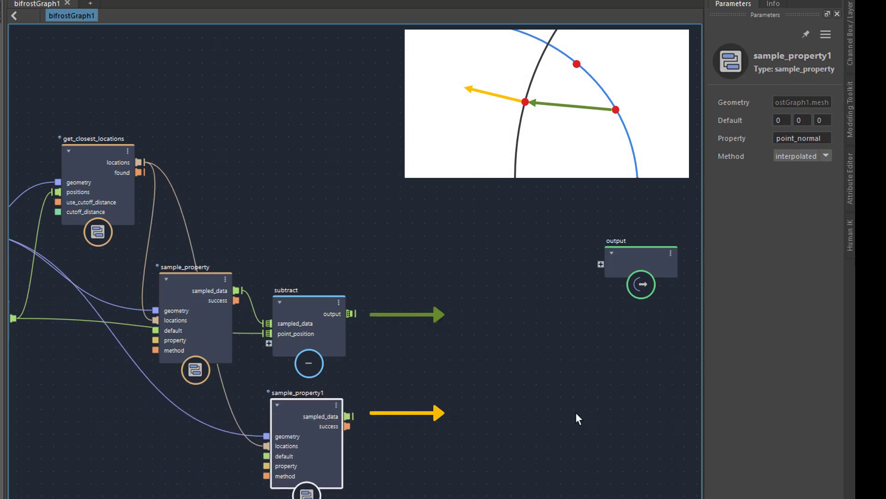
- Add a dot node and connect the subtract output to first and the sampled point_normal data to second
{"action": "left_click", "coordinate": [427, 360]}
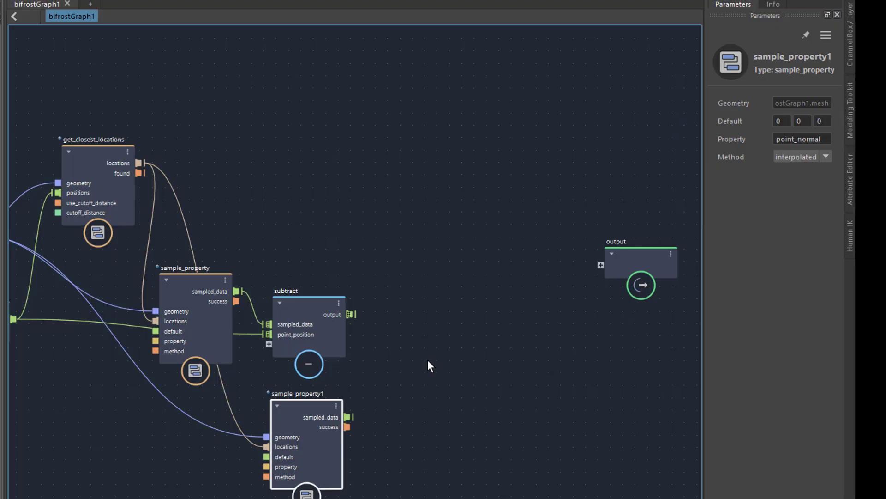
{"action": "left_click", "coordinate": [429, 364]}
{"action": "key", "text": "Tab"}
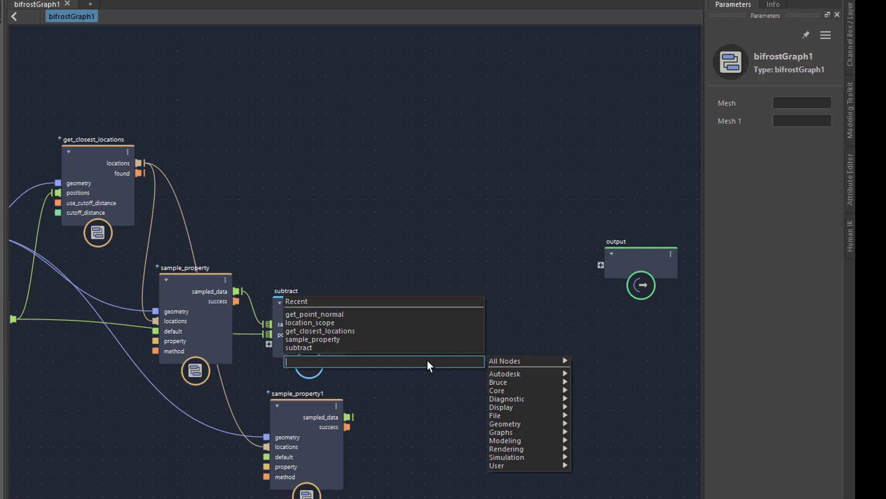
{"action": "type", "text": "dot"}
{"action": "key", "text": "Return"}
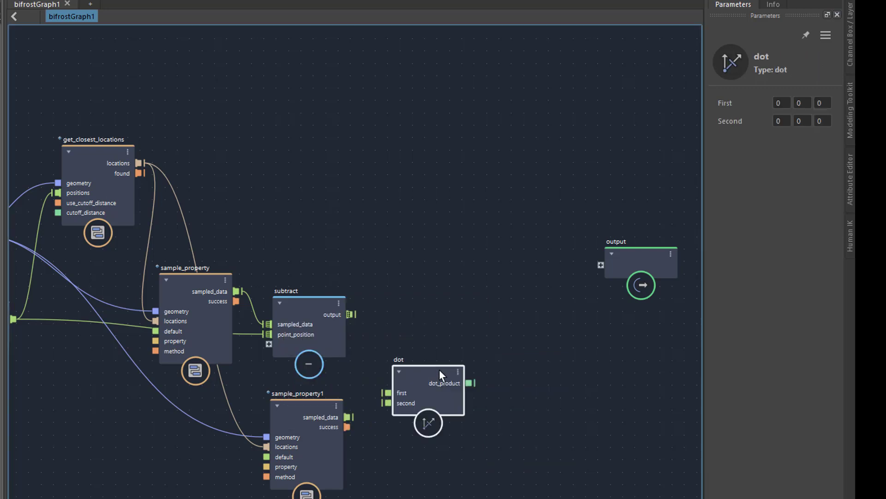
{"action": "left_click_drag", "start_coordinate": [441, 375], "coordinate": [451, 346]}
{"action": "left_click_drag", "start_coordinate": [352, 317], "coordinate": [398, 362]}
{"action": "left_click_drag", "start_coordinate": [348, 417], "coordinate": [398, 373]}
- Add a greater node after the dot node and connect dot_product to its first input
{"action": "left_click", "coordinate": [625, 264]}
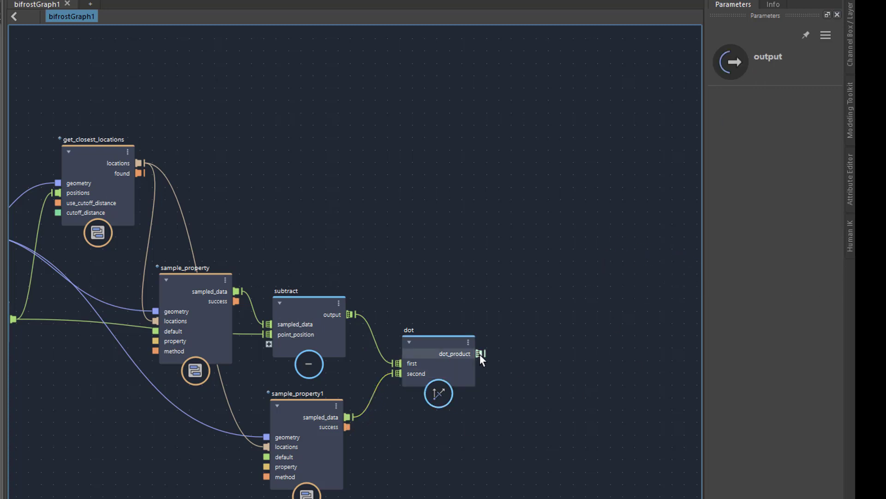
{"action": "middle_click_drag", "start_coordinate": [489, 356], "coordinate": [396, 337]}
{"action": "left_click", "coordinate": [396, 336]}
{"action": "key", "text": "Tab"}
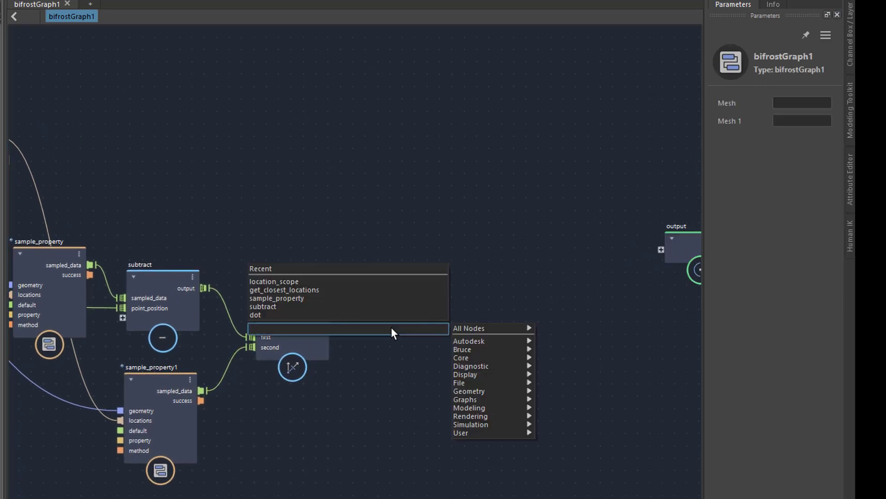
{"action": "type", "text": "greater"}
{"action": "key", "text": "Return"}
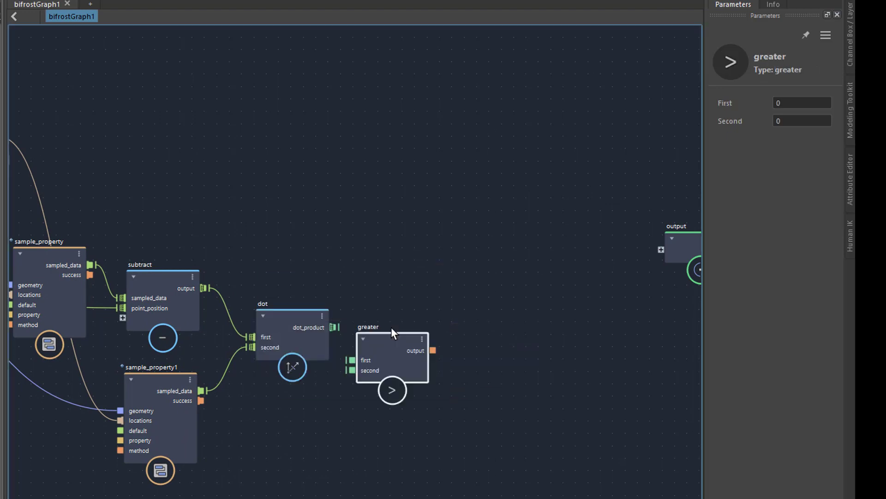
{"action": "left_click_drag", "start_coordinate": [403, 350], "coordinate": [459, 333]}
{"action": "left_click_drag", "start_coordinate": [333, 327], "coordinate": [409, 342]}
- Reposition the output node beyond the greater node, leaving space between them
{"action": "left_click", "coordinate": [576, 299]}
{"action": "middle_click_drag", "start_coordinate": [576, 299], "coordinate": [396, 300]}
{"action": "left_click_drag", "start_coordinate": [504, 249], "coordinate": [589, 294]}
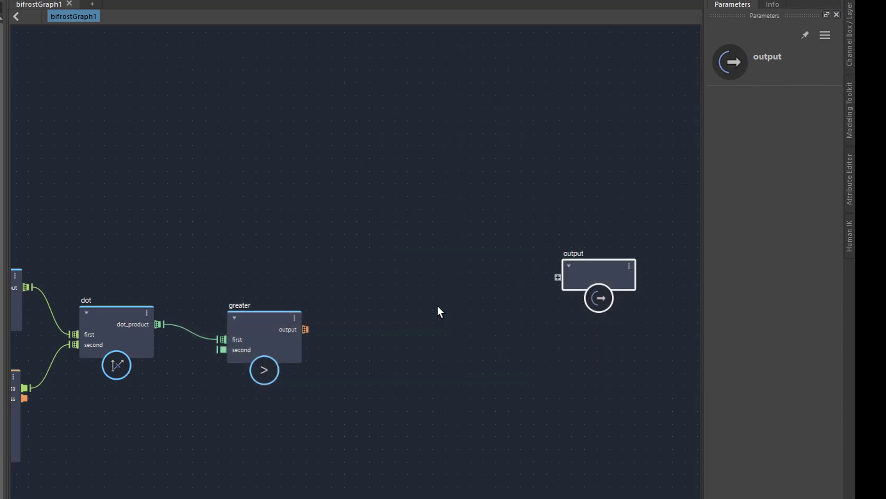
- Add a point_scope node between the greater and output nodes and place it close to the output node
{"action": "left_click", "coordinate": [437, 306]}
{"action": "key", "text": "Tab"}
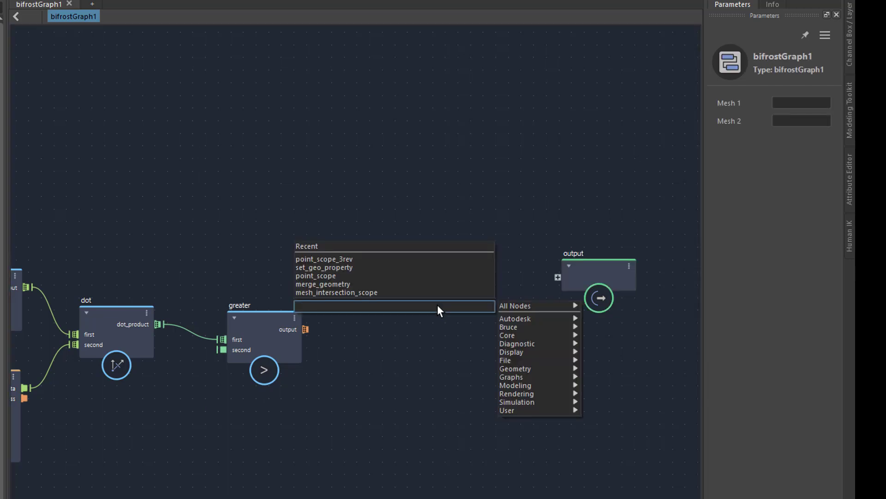
{"action": "type", "text": "scope"}
{"action": "left_click", "coordinate": [371, 350]}
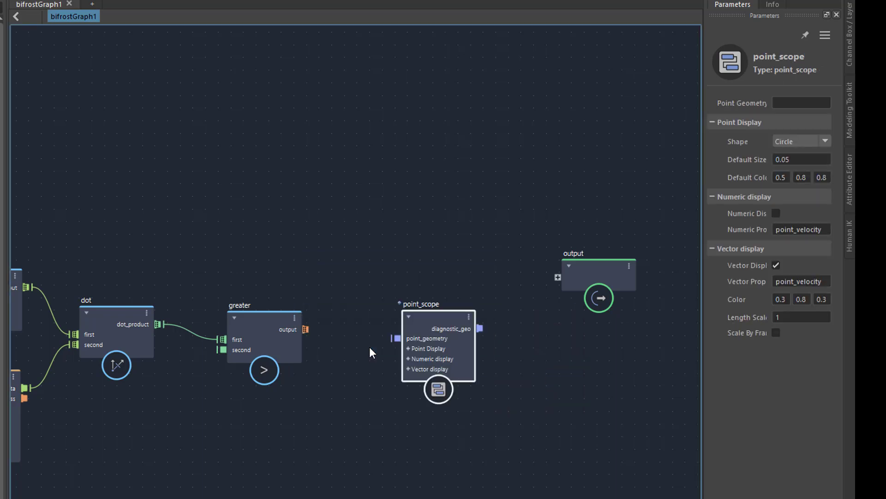
{"action": "left_click_drag", "start_coordinate": [434, 312], "coordinate": [467, 267]}
- Set point_scope's default point color to 1, 0, 0
{"action": "left_click", "coordinate": [781, 178]}
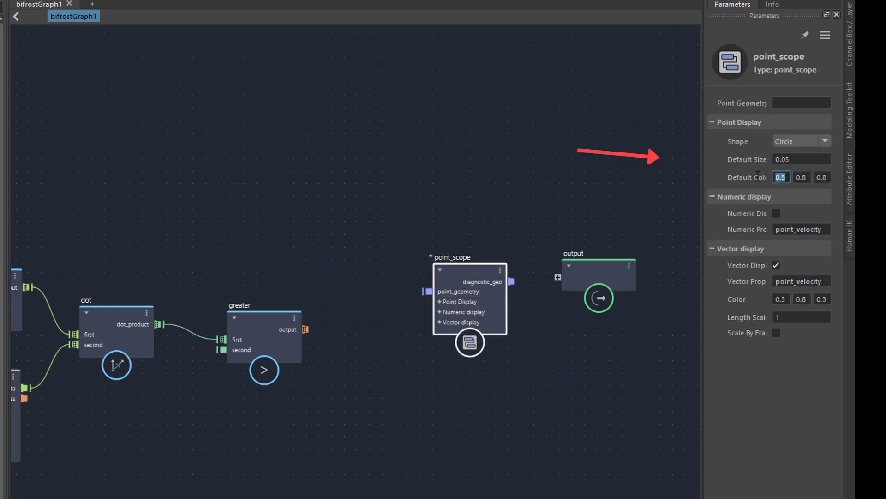
{"action": "type", "text": "1"}
{"action": "key", "text": "Tab"}
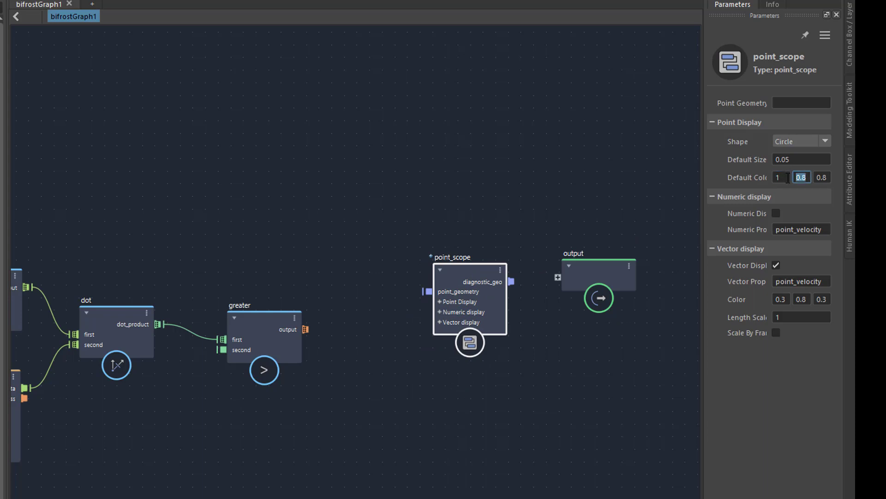
{"action": "type", "text": "0"}
{"action": "key", "text": "Tab"}
{"action": "type", "text": "0"}
- Set point_scope's default size to 0.1 and its point display shape to Disk
{"action": "left_click", "coordinate": [800, 159]}
{"action": "double_click", "coordinate": [800, 159]}
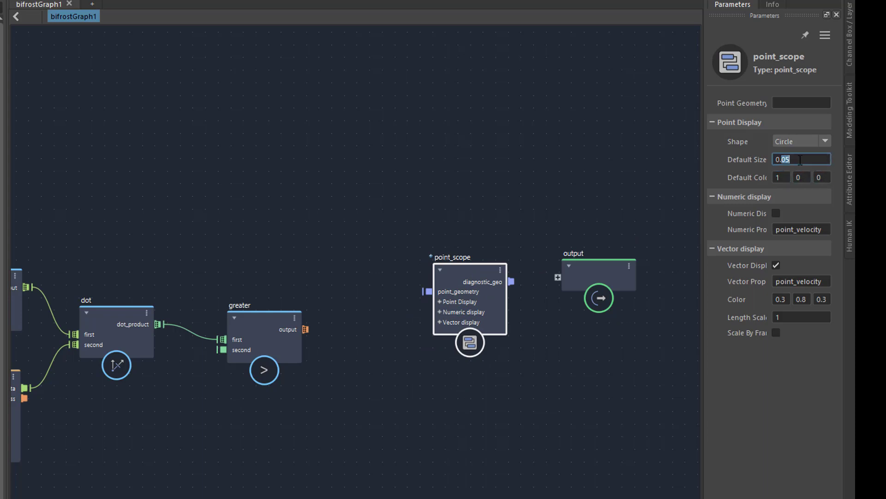
{"action": "type", "text": "1"}
{"action": "left_click", "coordinate": [797, 141]}
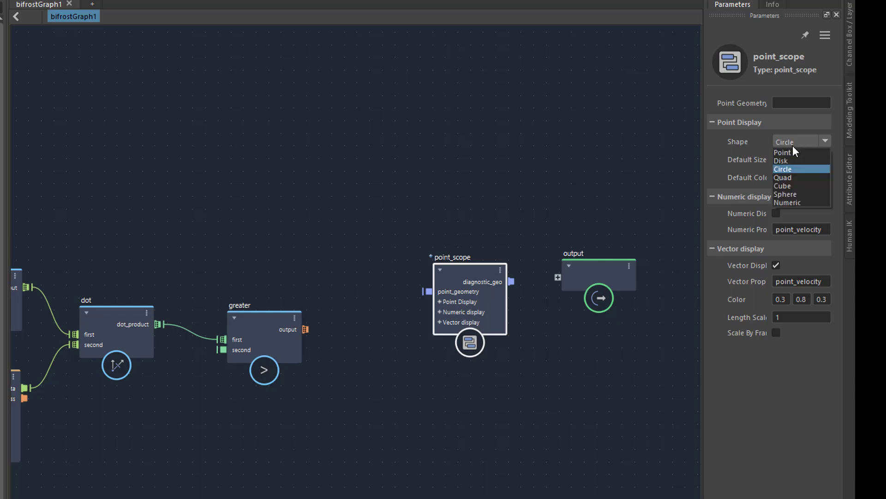
{"action": "left_click", "coordinate": [787, 160]}
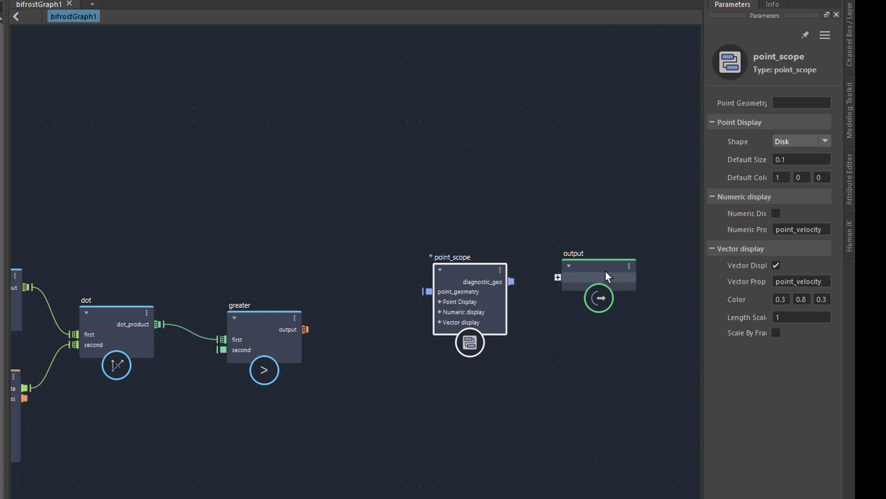
- Make room before point_scope, add a construct_points node there, and connect its points output to point_geometry
{"action": "left_click_drag", "start_coordinate": [572, 251], "coordinate": [640, 292]}
{"action": "left_click", "coordinate": [444, 292]}
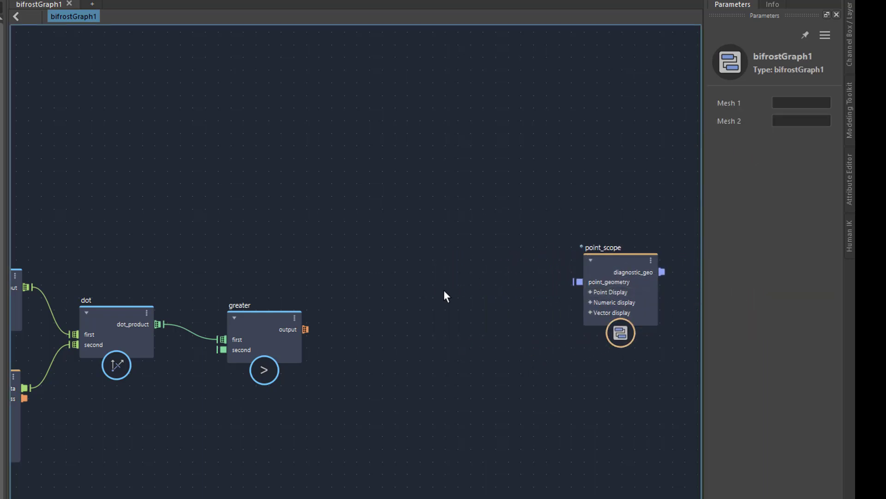
{"action": "key", "text": "Tab"}
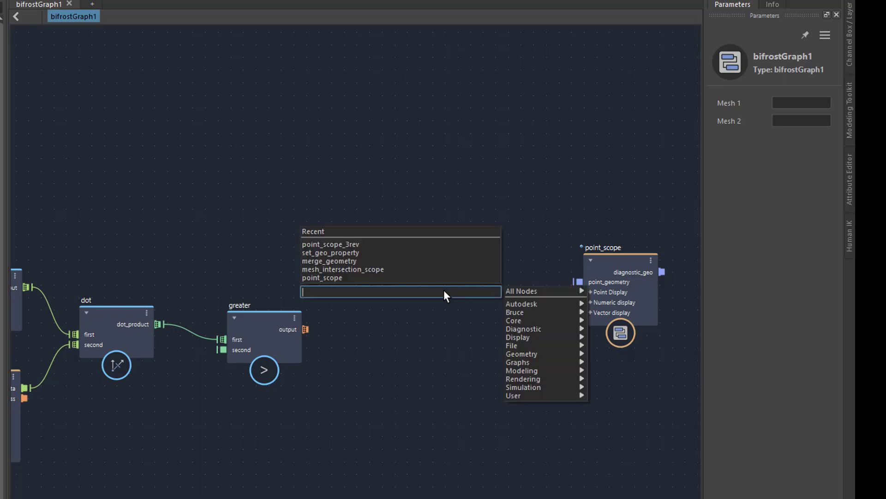
{"action": "type", "text": "con"}
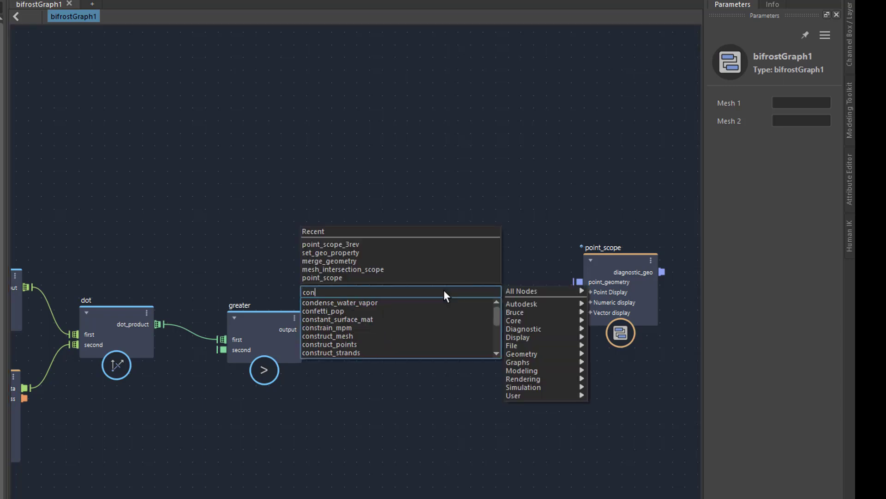
{"action": "type", "text": "str"}
{"action": "left_click", "coordinate": [367, 319]}
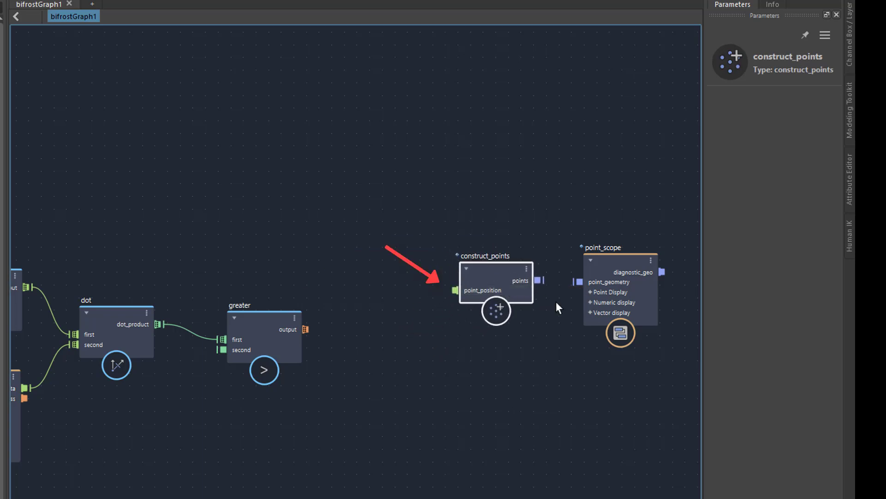
{"action": "left_click_drag", "start_coordinate": [538, 280], "coordinate": [576, 285]}
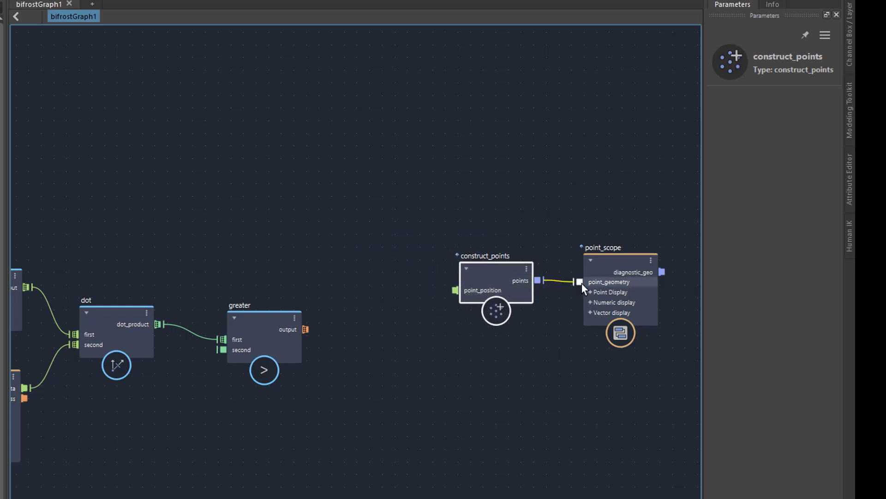
- Reposition the construct_points, point_scope and output nodes together, farther from the greater node
{"action": "middle_click_drag", "start_coordinate": [476, 456], "coordinate": [327, 465]}
{"action": "left_click", "coordinate": [496, 291]}
{"action": "left_click_drag", "start_coordinate": [354, 288], "coordinate": [417, 298]}
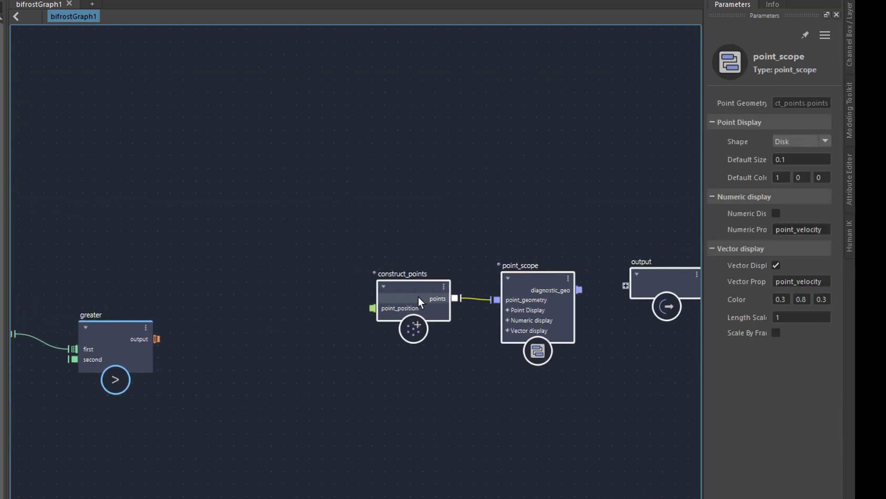
- Add a find_all_in_array node after the greater node and connect greater's output to its array input
{"action": "middle_click_drag", "start_coordinate": [220, 386], "coordinate": [278, 330]}
{"action": "right_click_drag", "start_coordinate": [278, 330], "coordinate": [347, 337], "text": "alt"}
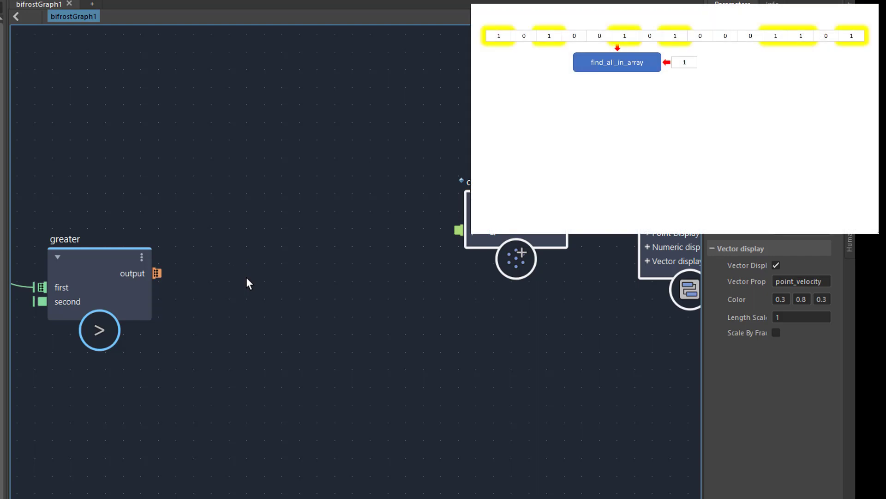
{"action": "left_click", "coordinate": [246, 277]}
{"action": "key", "text": "Tab"}
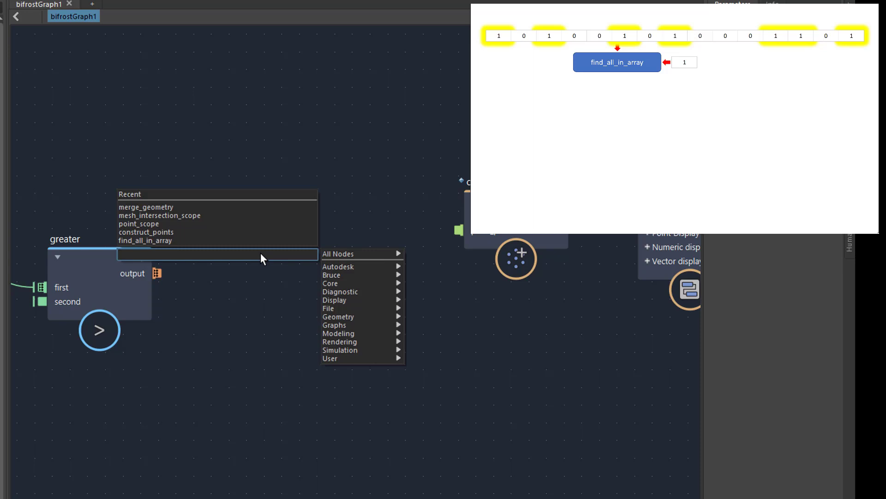
{"action": "type", "text": "faia"}
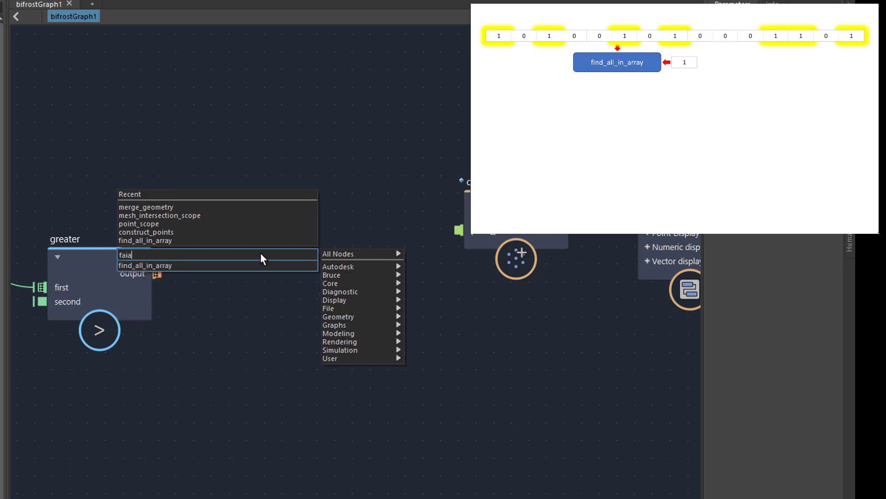
{"action": "key", "text": "Return"}
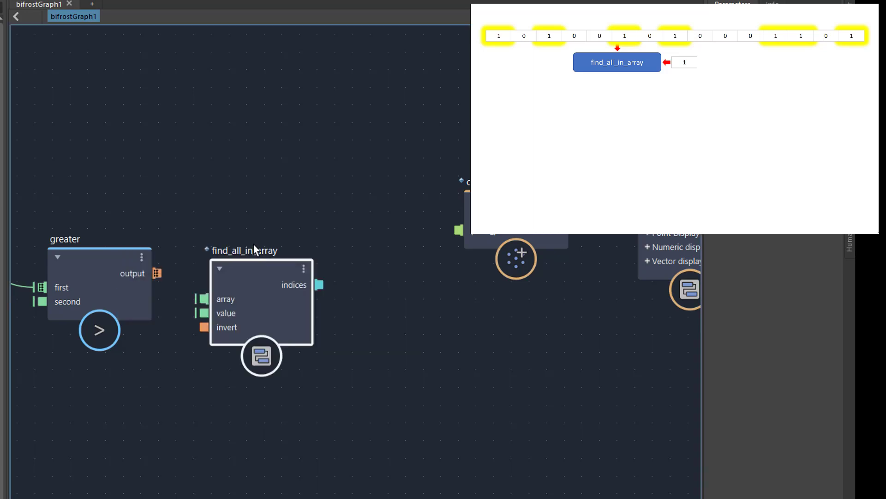
{"action": "left_click_drag", "start_coordinate": [265, 277], "coordinate": [282, 256]}
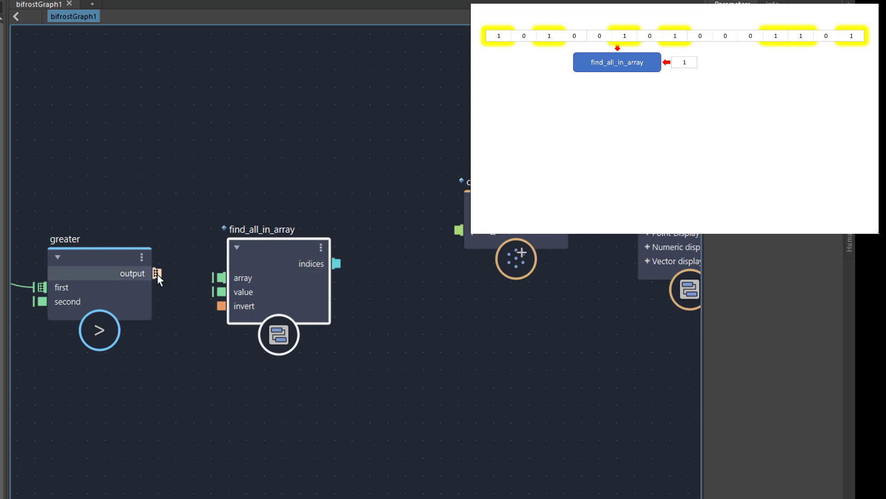
{"action": "left_click_drag", "start_coordinate": [204, 279], "coordinate": [221, 277]}
{"action": "left_click_drag", "start_coordinate": [289, 264], "coordinate": [270, 258]}
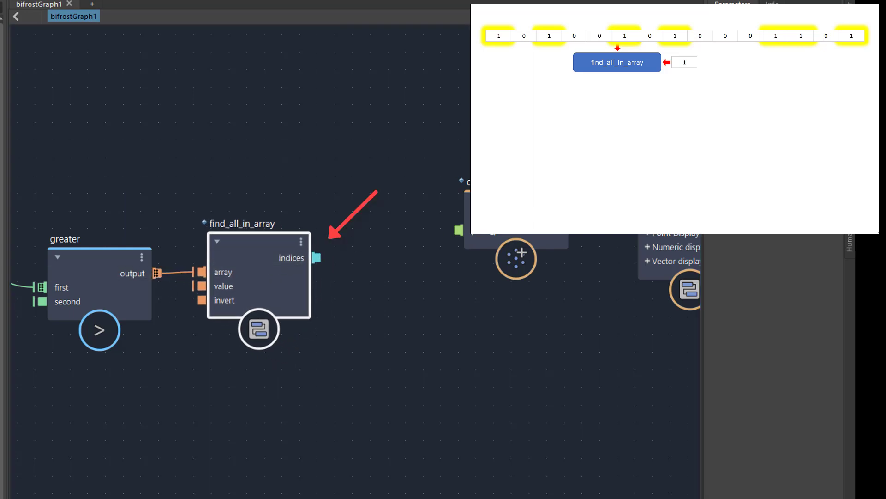
- Add a get_from_array node between find_all_in_array and construct_points
{"action": "left_click", "coordinate": [352, 300]}
{"action": "key", "text": "Tab"}
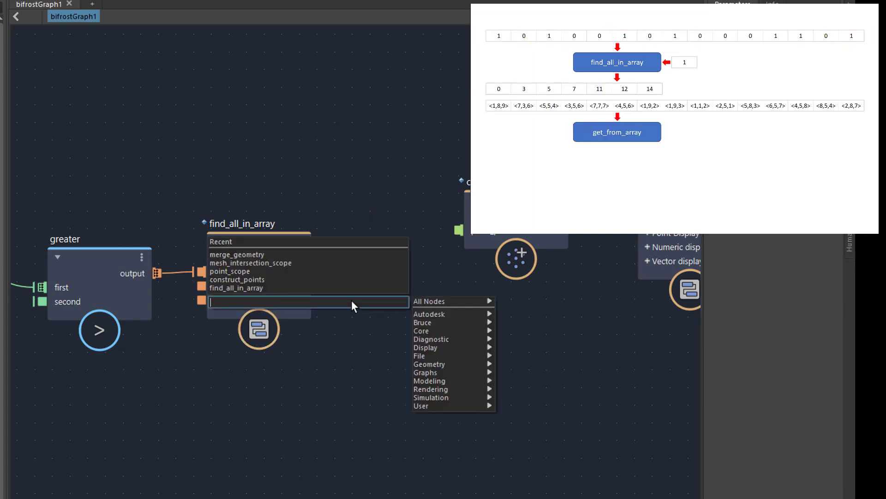
{"action": "type", "text": "gfa"}
{"action": "key", "text": "Down"}
{"action": "key", "text": "Down"}
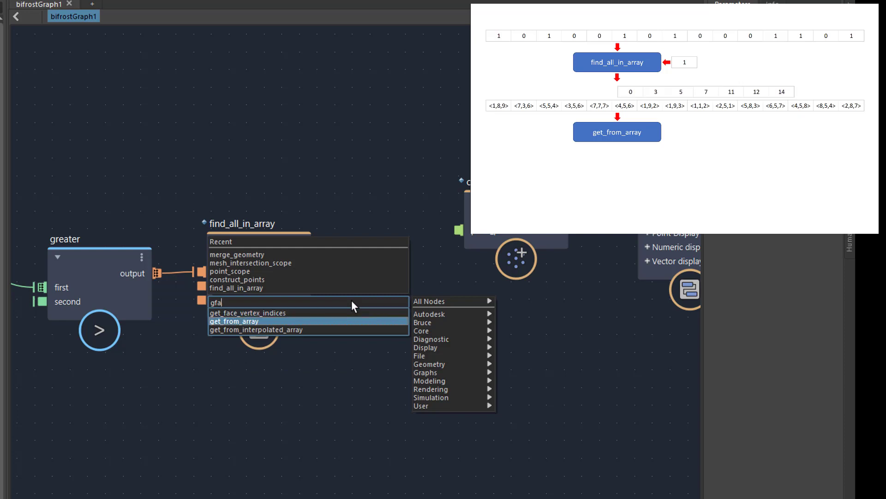
{"action": "key", "text": "Return"}
{"action": "left_click_drag", "start_coordinate": [353, 306], "coordinate": [390, 311]}
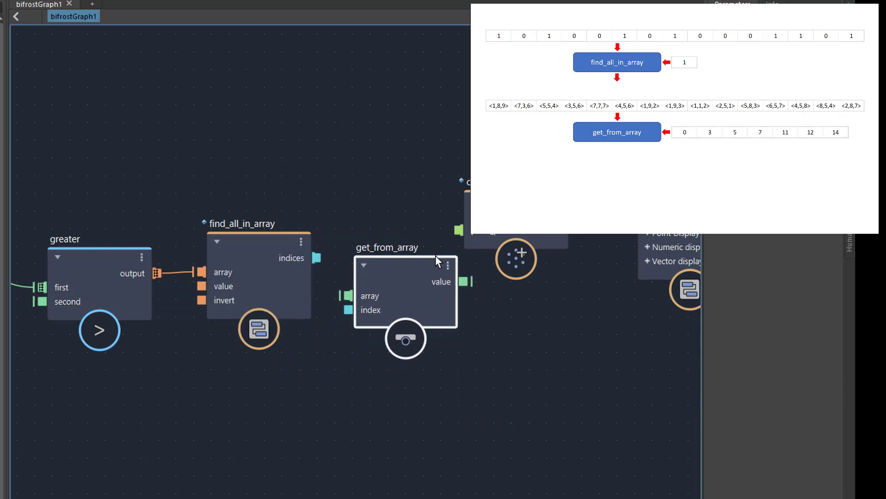
- Space construct_points away from get_from_array and connect find_all_in_array's indices to the get_from_array index input
{"action": "left_click_drag", "start_coordinate": [436, 256], "coordinate": [438, 251]}
{"action": "left_click_drag", "start_coordinate": [529, 236], "coordinate": [606, 237]}
{"action": "left_click_drag", "start_coordinate": [408, 284], "coordinate": [419, 248]}
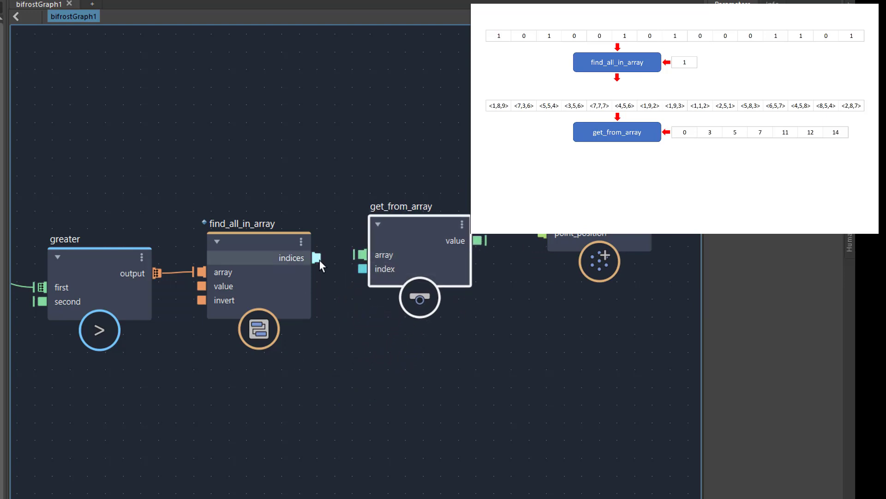
{"action": "left_click_drag", "start_coordinate": [317, 258], "coordinate": [371, 267]}
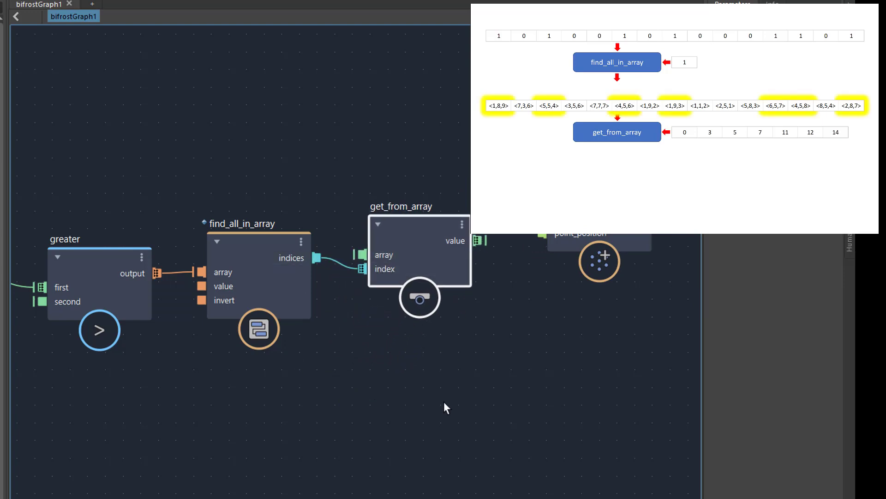
- Wire the sphere's point positions into get_from_array's array, its value into construct_points' point_position, and diagnostic_geo into the output node
{"action": "middle_click_drag", "start_coordinate": [425, 431], "coordinate": [333, 399], "text": "alt"}
{"action": "left_click_drag", "start_coordinate": [379, 250], "coordinate": [433, 243]}
{"action": "middle_click_drag", "start_coordinate": [536, 361], "coordinate": [216, 367], "text": "alt"}
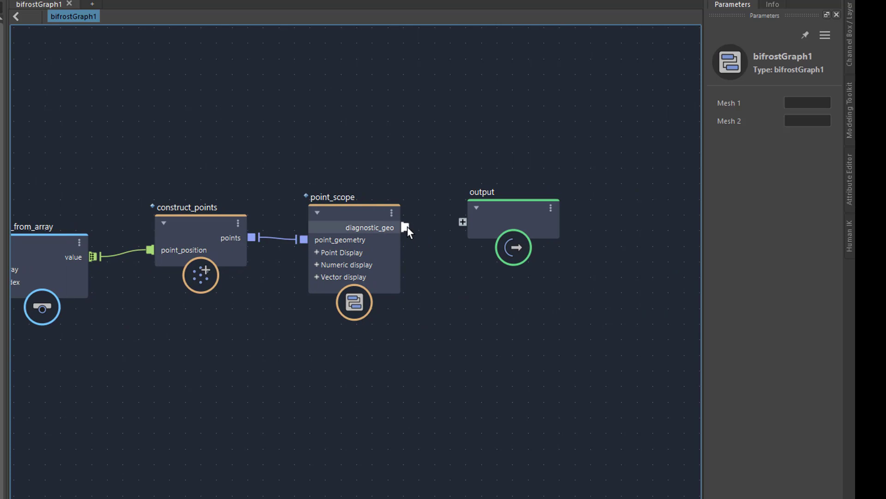
{"action": "left_click_drag", "start_coordinate": [459, 226], "coordinate": [460, 225]}
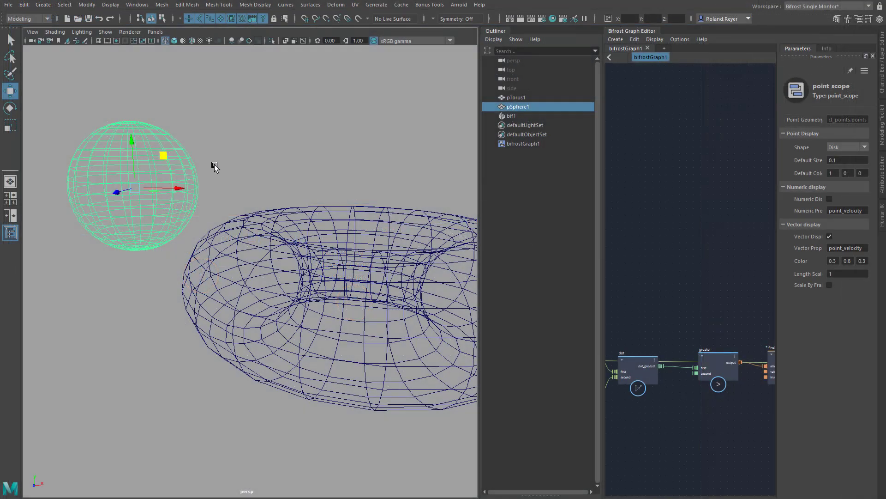
- Move pSphere1 in the viewport so it overlaps the side of the torus, and inspect the overlap up close
{"action": "left_click_drag", "start_coordinate": [160, 151], "coordinate": [226, 209]}
{"action": "right_click_drag", "start_coordinate": [227, 208], "coordinate": [271, 305], "text": "alt"}
{"action": "mouse_move", "coordinate": [272, 305]}
{"action": "left_mouse_down", "text": "alt"}
{"action": "mouse_move", "coordinate": [263, 307]}
{"action": "mouse_move", "coordinate": [282, 324]}
{"action": "mouse_move", "coordinate": [301, 319]}
{"action": "mouse_move", "coordinate": [295, 306]}
{"action": "mouse_move", "coordinate": [280, 305]}
{"action": "left_mouse_up", "text": "alt"}
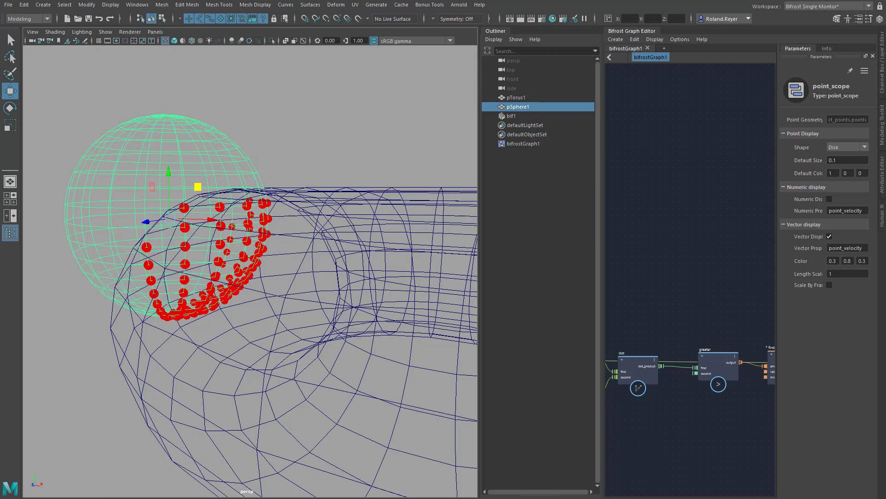
- Enlarge the graph editor and group all nodes between the two mesh inputs and the output into a compound
{"action": "left_click_drag", "start_coordinate": [602, 323], "coordinate": [267, 325]}
{"action": "key", "text": "a"}
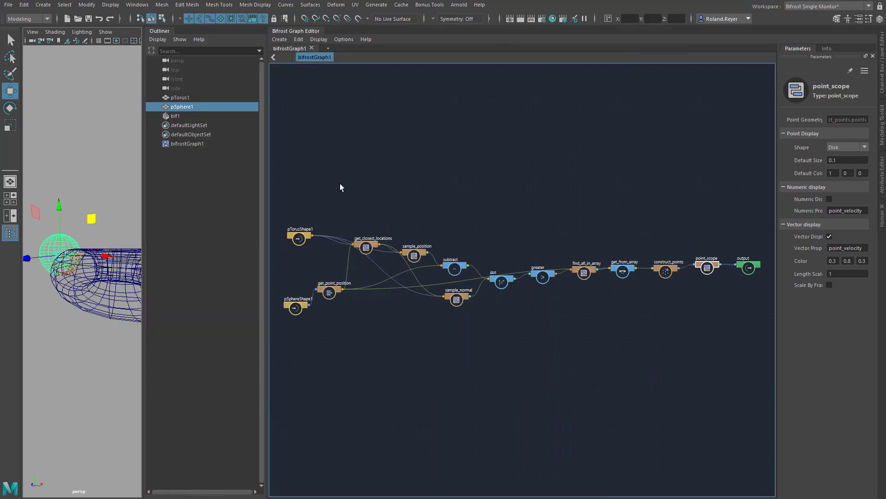
{"action": "left_click_drag", "start_coordinate": [323, 180], "coordinate": [718, 323]}
{"action": "right_click", "coordinate": [485, 215]}
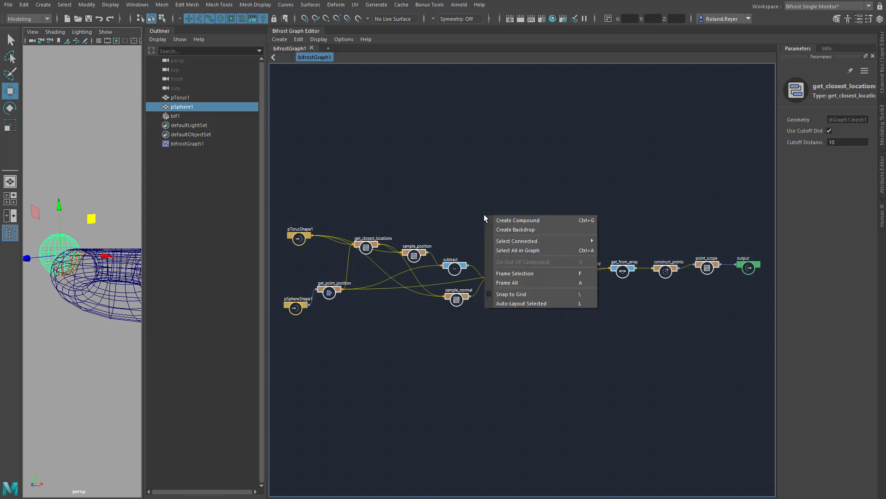
{"action": "left_click", "coordinate": [556, 221]}
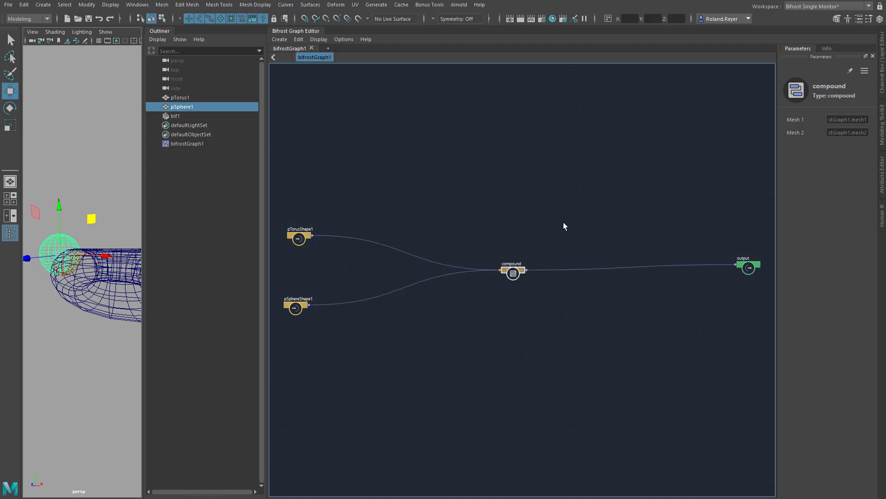
- Move the compound and output nodes close to the pTorusShape1 and pSphereShape1 input nodes
{"action": "left_click_drag", "start_coordinate": [516, 272], "coordinate": [356, 270]}
{"action": "left_click_drag", "start_coordinate": [760, 268], "coordinate": [398, 270]}
{"action": "key", "text": "a"}
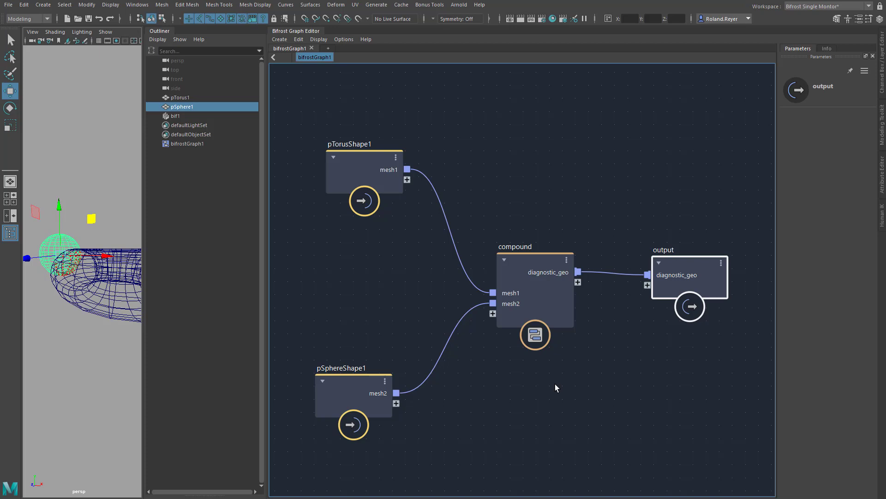
- Open the compound to review its node network, including the inside of its point_scope node
{"action": "double_click", "coordinate": [536, 261]}
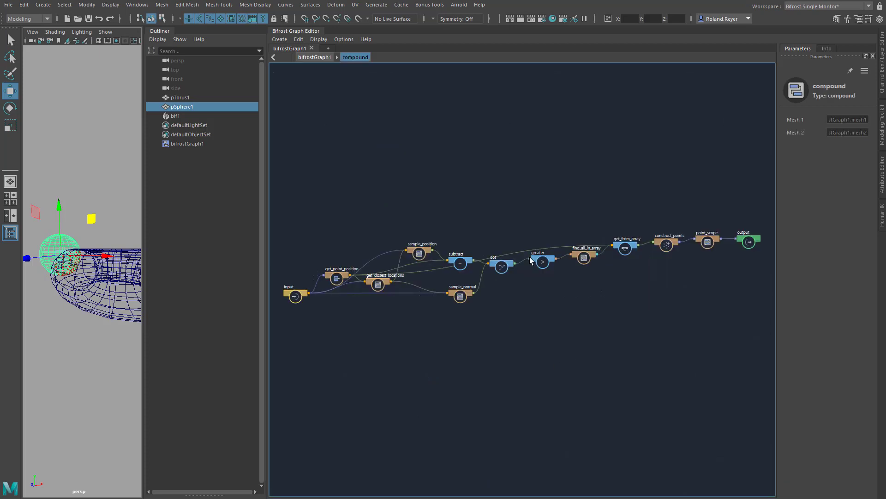
{"action": "scroll", "coordinate": [510, 309], "scroll_direction": "up", "scroll_amount": 5}
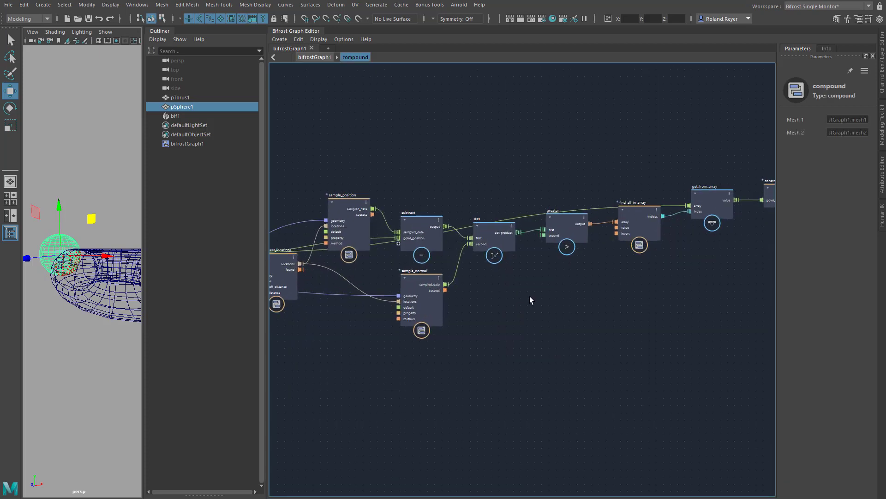
{"action": "mouse_move", "coordinate": [530, 299]}
{"action": "middle_mouse_down"}
{"action": "mouse_move", "coordinate": [698, 303]}
{"action": "mouse_move", "coordinate": [428, 309]}
{"action": "mouse_move", "coordinate": [414, 308]}
{"action": "mouse_move", "coordinate": [517, 303]}
{"action": "mouse_move", "coordinate": [406, 298]}
{"action": "mouse_move", "coordinate": [398, 307]}
{"action": "middle_mouse_up"}
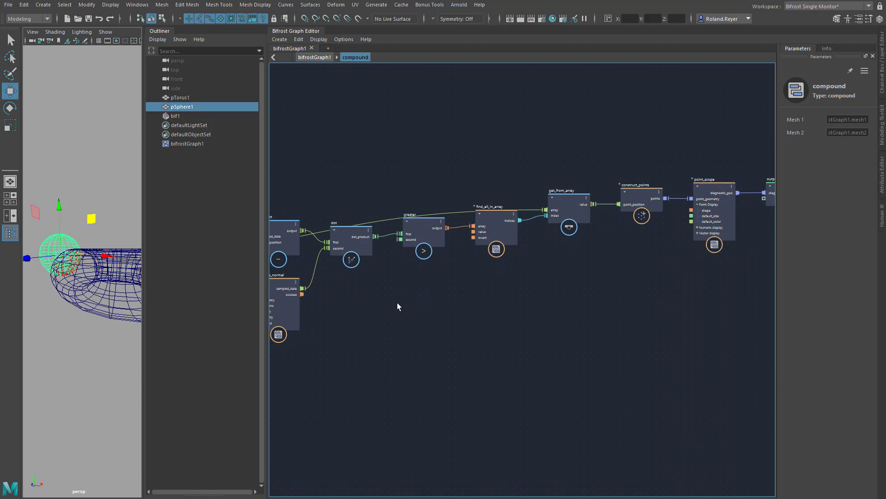
{"action": "double_click", "coordinate": [708, 187]}
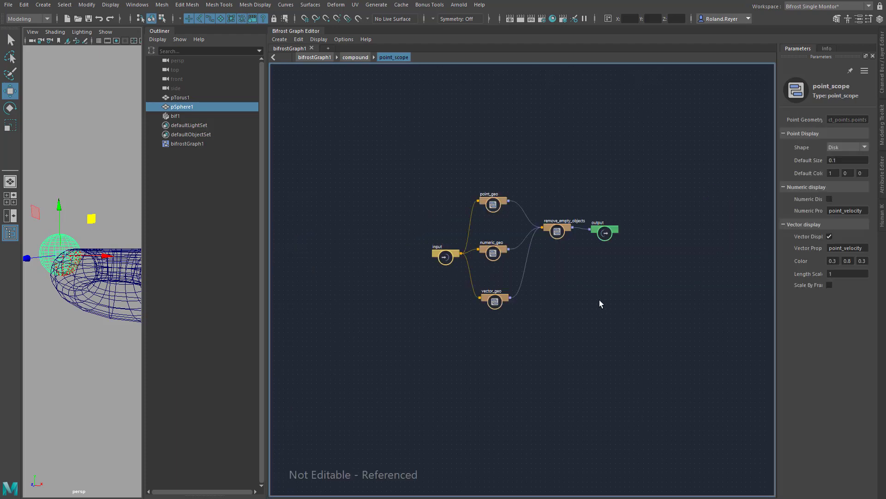
- Examine the nested vector_geo and set_color networks inside point_scope, return to the compound level and review the point_scope node's options
{"action": "scroll", "coordinate": [550, 256], "scroll_direction": "up", "scroll_amount": 5}
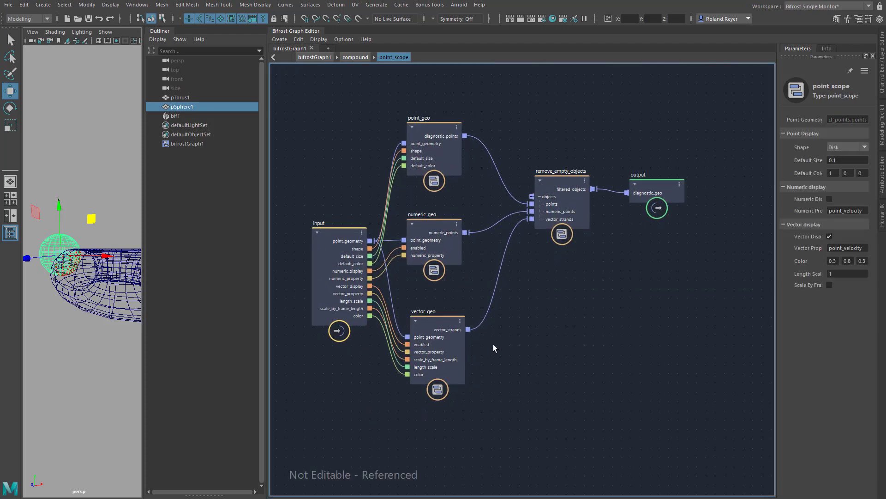
{"action": "double_click", "coordinate": [434, 323]}
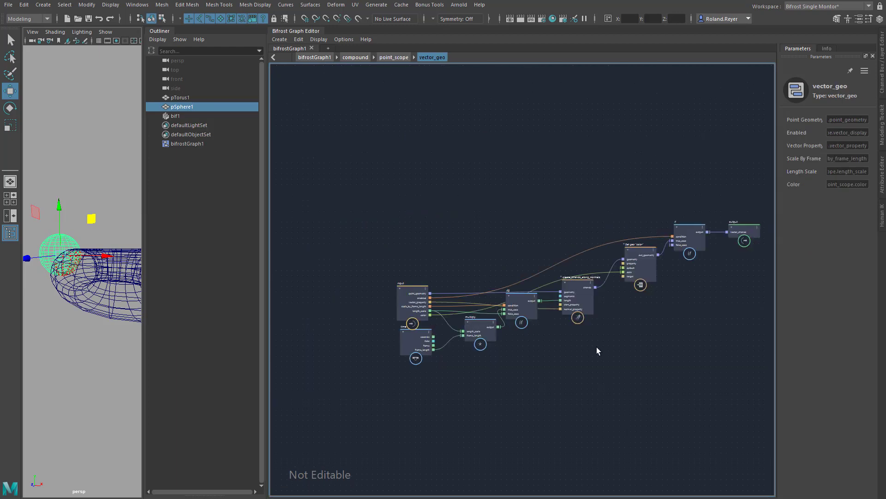
{"action": "scroll", "coordinate": [707, 335], "scroll_direction": "up", "scroll_amount": 5}
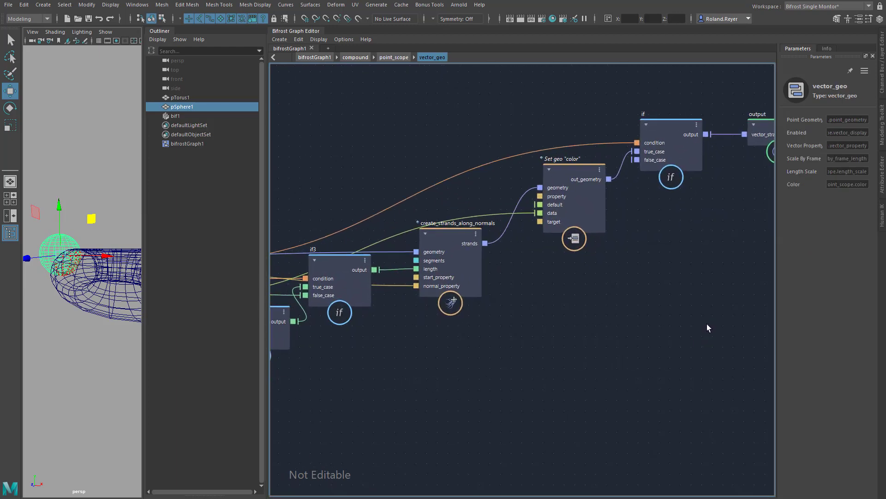
{"action": "left_click", "coordinate": [564, 170]}
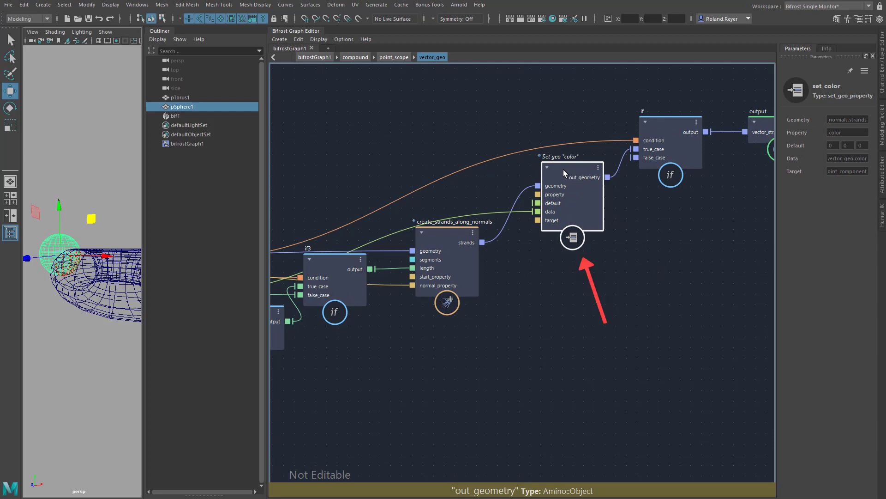
{"action": "double_click", "coordinate": [563, 170]}
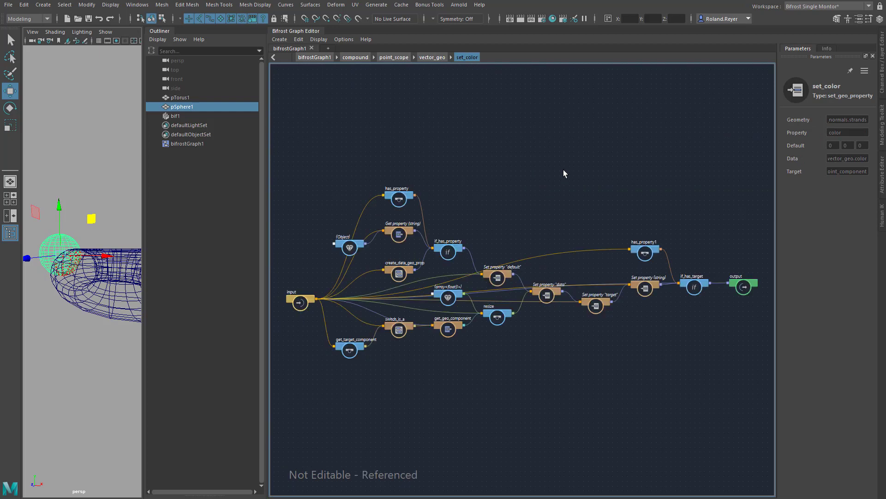
{"action": "scroll", "coordinate": [403, 362], "scroll_direction": "up", "scroll_amount": 6}
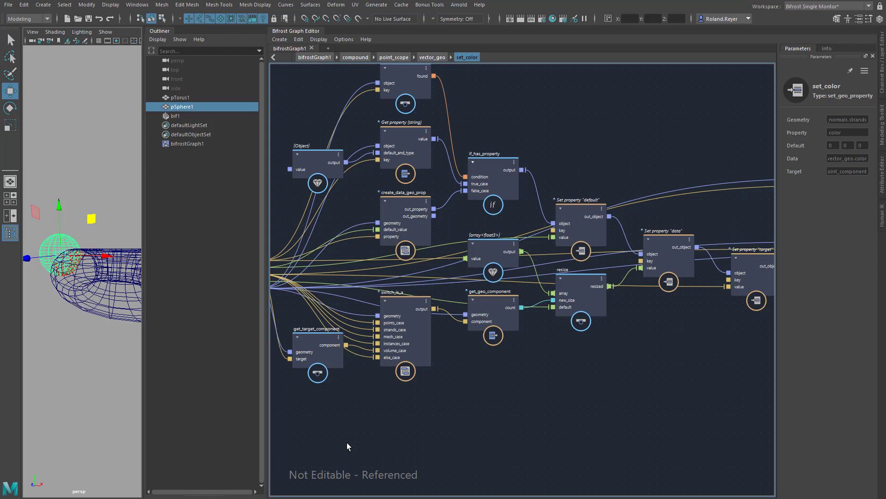
{"action": "left_click", "coordinate": [360, 57]}
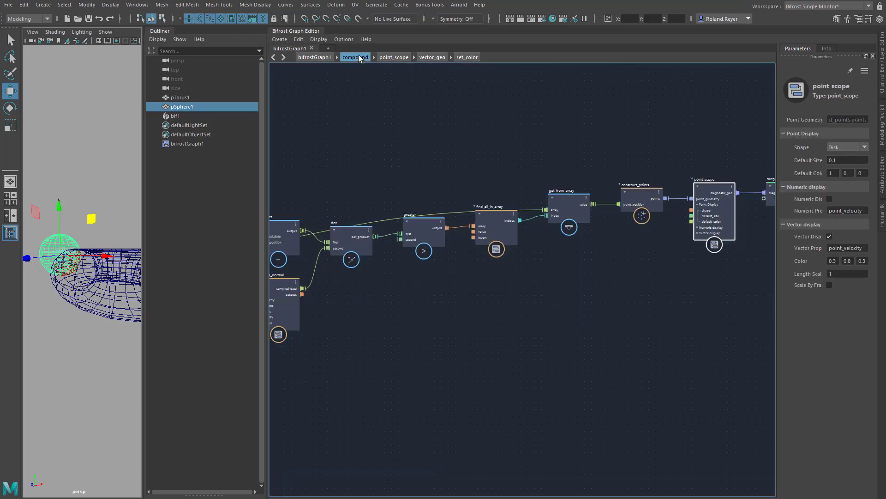
{"action": "right_click", "coordinate": [710, 187]}
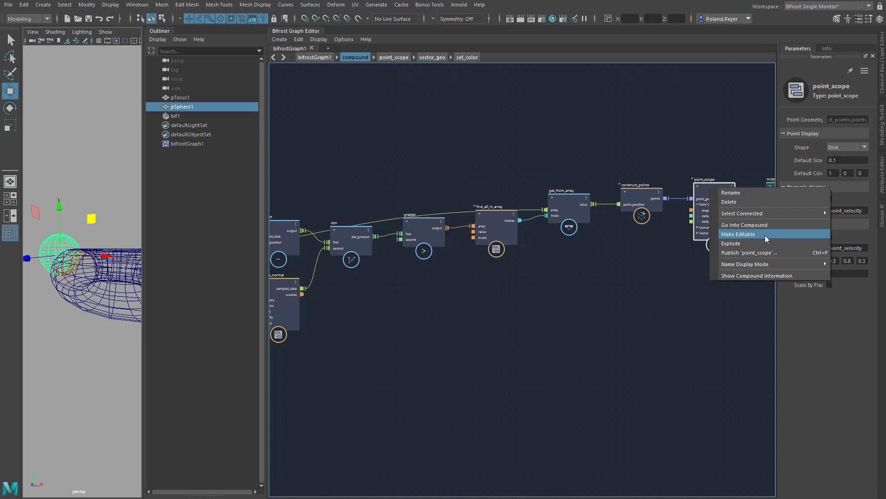
{"action": "left_click", "coordinate": [659, 323]}
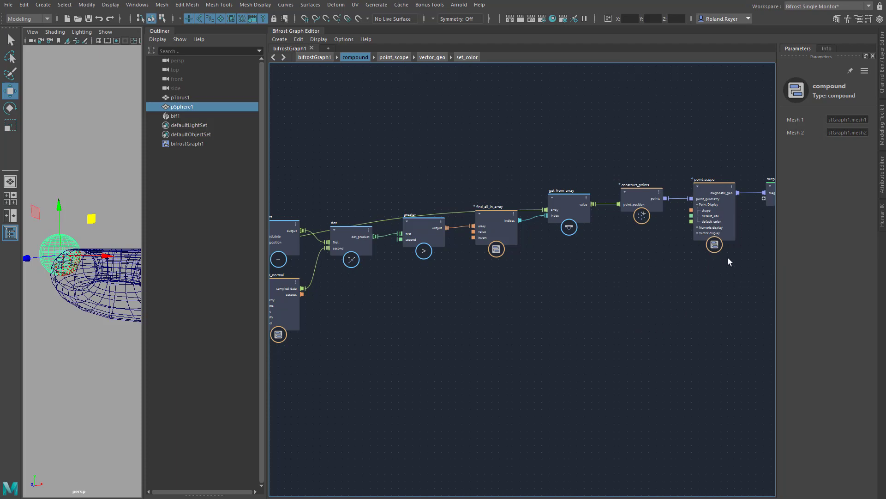
- Expose point_scope's default_size as an input port of the compound by wiring it to the input node
{"action": "scroll", "coordinate": [725, 225], "scroll_direction": "up", "scroll_amount": 3}
{"action": "left_click", "coordinate": [697, 159]}
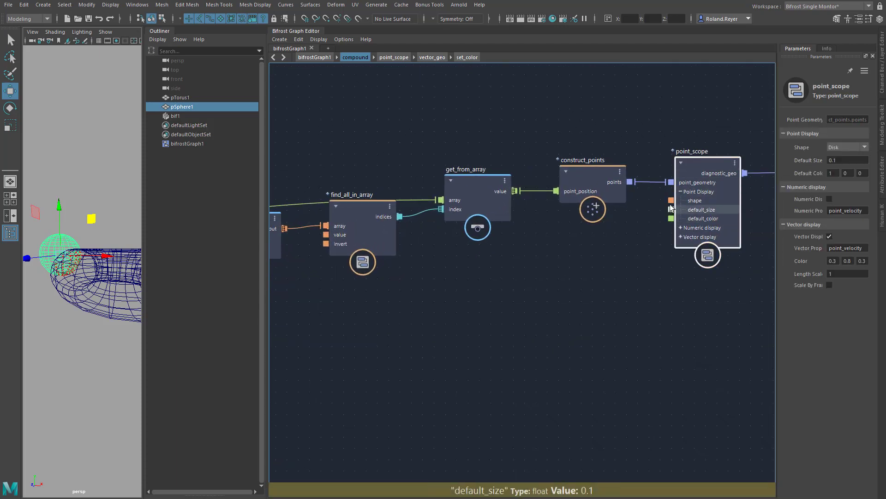
{"action": "left_click_drag", "start_coordinate": [671, 209], "coordinate": [520, 296]}
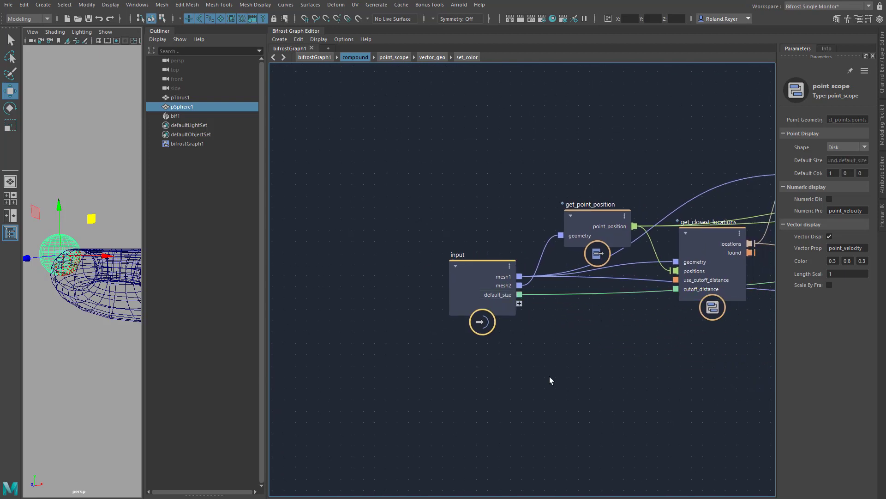
- At the top graph level, rename the compound's mesh1 port to static_mesh and its mesh2 port to hilite_mesh
{"action": "left_click", "coordinate": [312, 57]}
{"action": "right_click", "coordinate": [512, 292]}
{"action": "left_click", "coordinate": [538, 299]}
{"action": "type", "text": "sh1"}
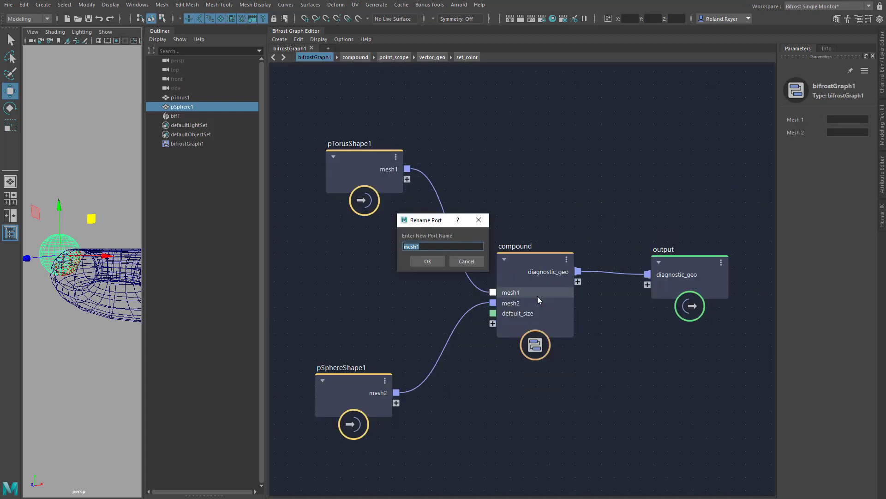
{"action": "type", "text": "tatic_mesh"}
{"action": "key", "text": "Return"}
{"action": "right_click", "coordinate": [522, 303]}
{"action": "left_click", "coordinate": [538, 306]}
{"action": "type", "text": "hilite_mesh"}
{"action": "key", "text": "Return"}
- Rename the compound's default_size port to point_size and the compound itself to mesh_intersection_scope
{"action": "right_click", "coordinate": [519, 314]}
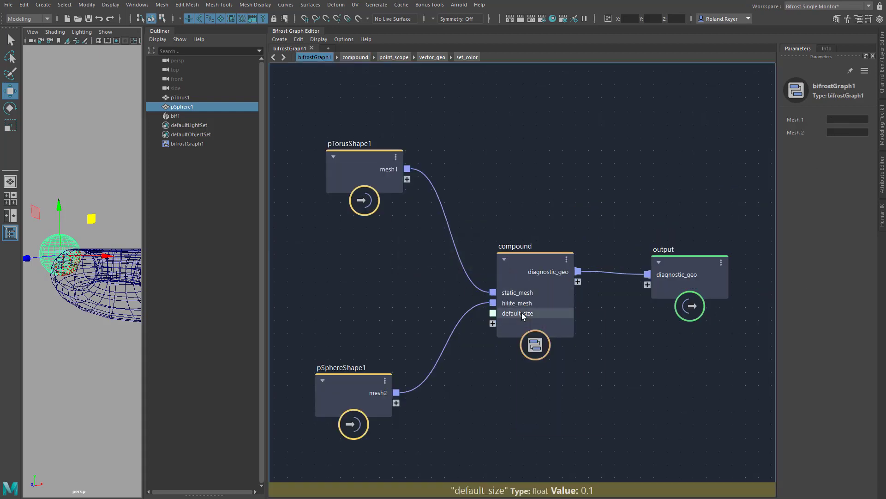
{"action": "left_click", "coordinate": [536, 316]}
{"action": "type", "text": "point_size"}
{"action": "key", "text": "Return"}
{"action": "double_click", "coordinate": [520, 246]}
{"action": "type", "text": "mesh"}
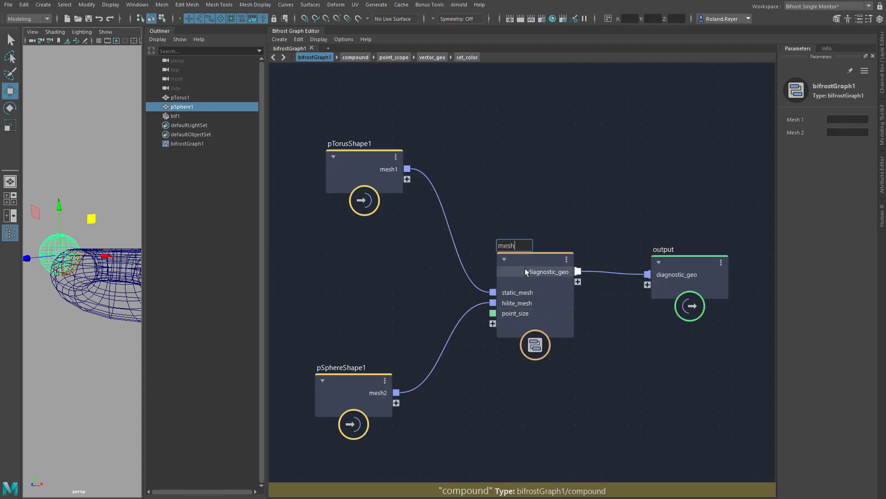
{"action": "type", "text": "_intersection_scope"}
{"action": "key", "text": "Return"}
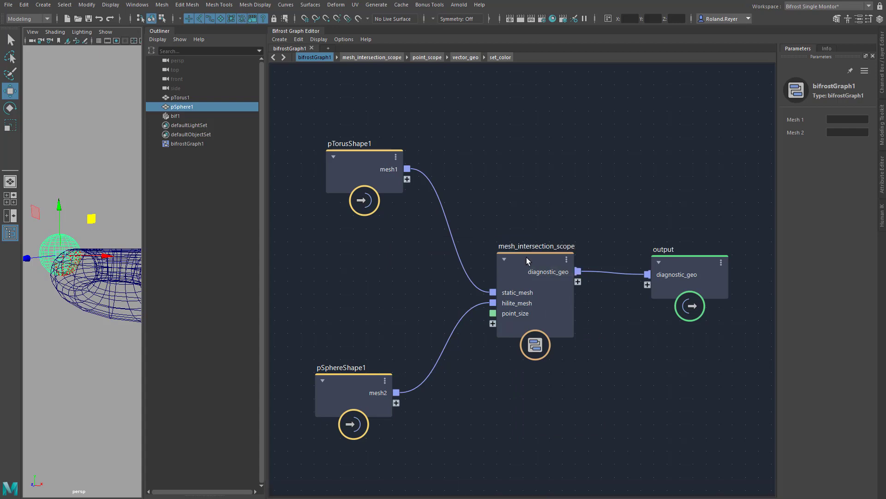
- Publish the mesh_intersection_scope compound in the User::Compounds namespace
{"action": "right_click", "coordinate": [527, 260]}
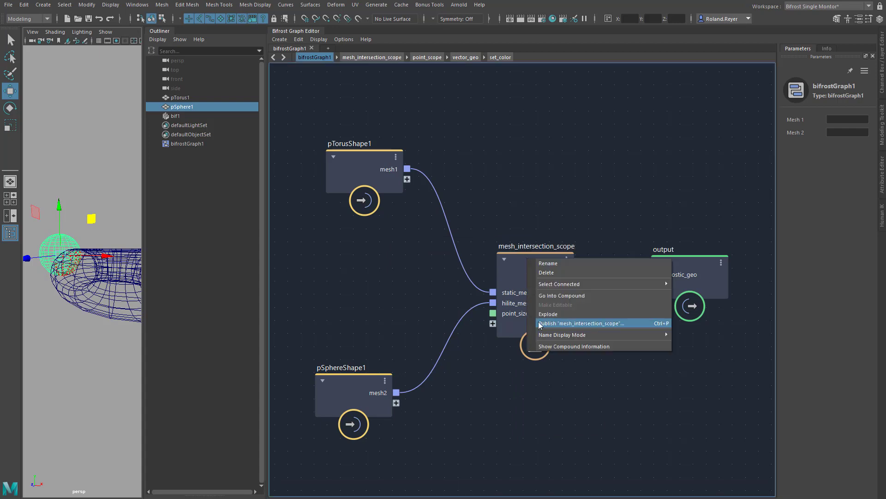
{"action": "left_click", "coordinate": [603, 324]}
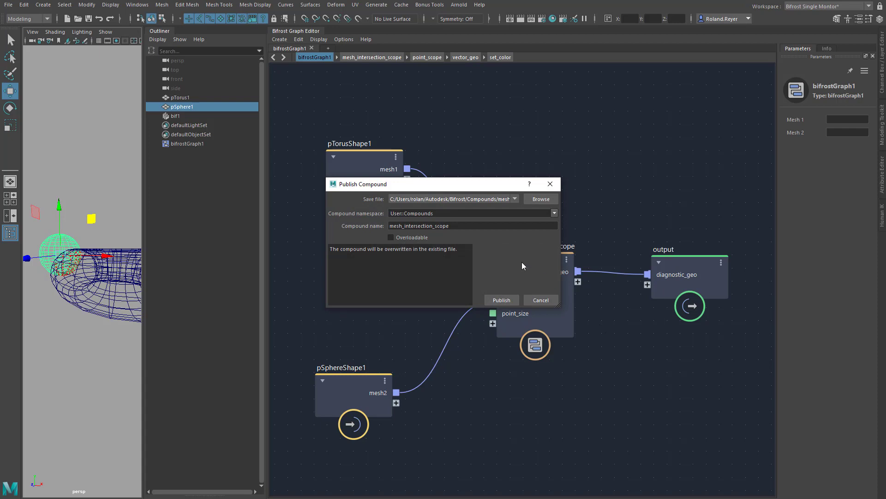
{"action": "left_click", "coordinate": [498, 300]}
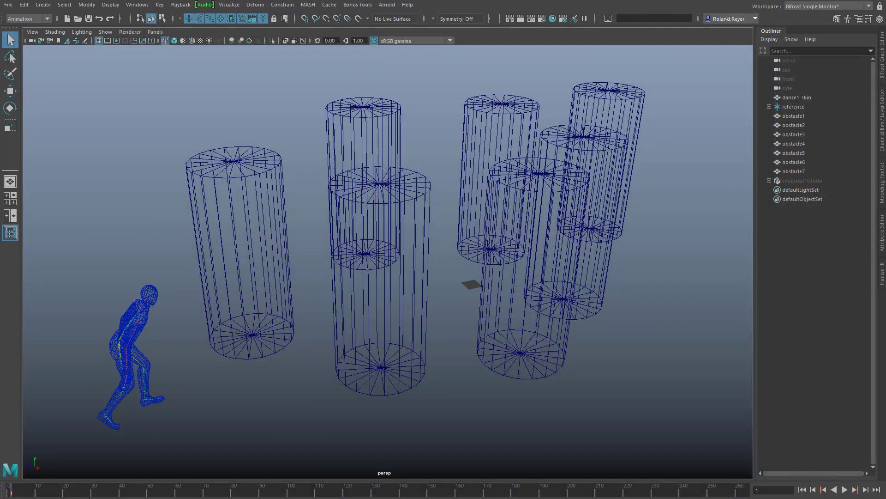
- Preview the dancer's animation among the cylinder obstacles, briefly showing snapshot1Group and viewing the scene from another angle
{"action": "left_click_drag", "start_coordinate": [10, 493], "coordinate": [115, 493]}
{"action": "key", "text": "Escape"}
{"action": "left_click", "coordinate": [794, 181]}
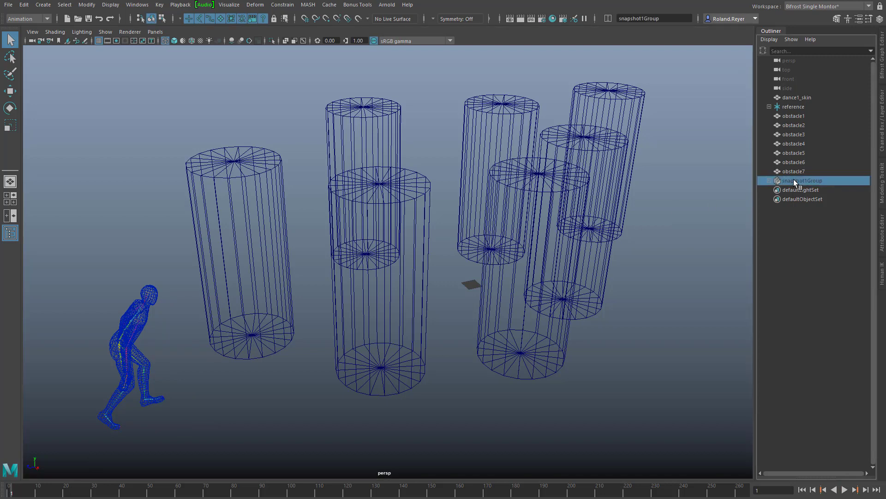
{"action": "key", "text": "shift+h"}
{"action": "left_click_drag", "start_coordinate": [655, 331], "coordinate": [499, 259], "text": "alt"}
{"action": "key", "text": "ctrl+h"}
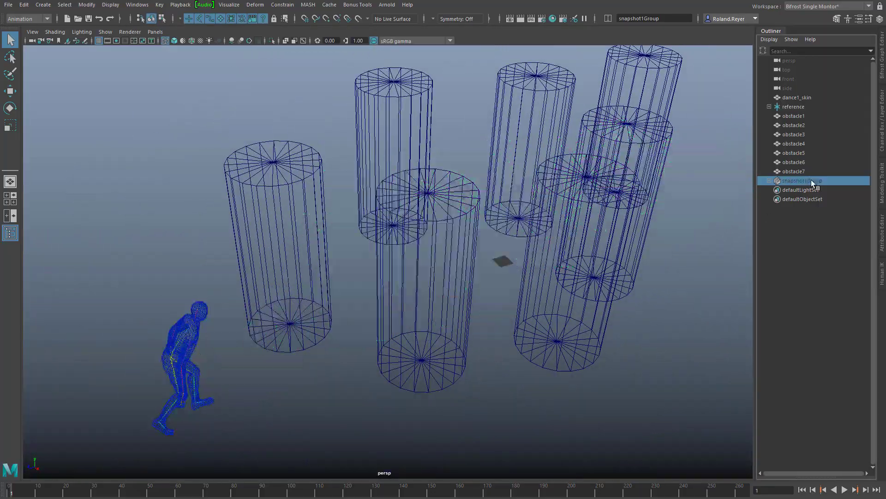
{"action": "right_click_drag", "start_coordinate": [607, 324], "coordinate": [466, 305], "text": "alt"}
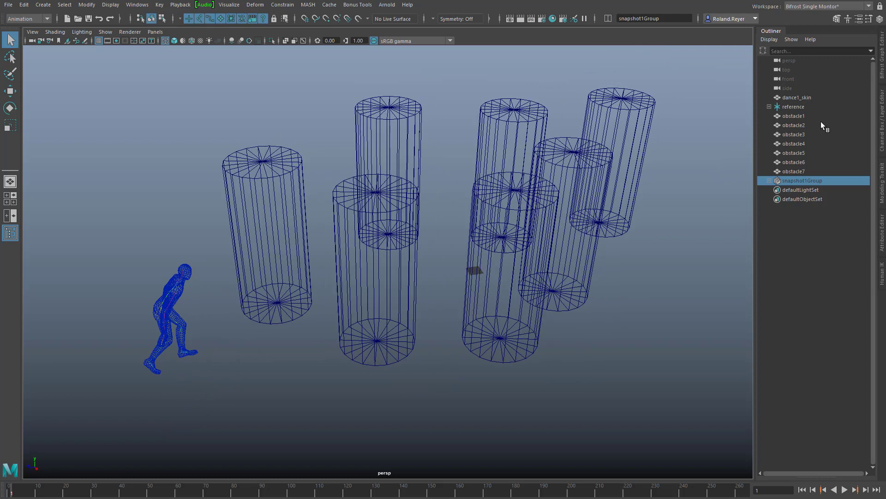
- Create a new Bifrost graph, delete its default input node and add the dance1_skin mesh as an input
{"action": "left_click", "coordinate": [882, 69]}
{"action": "left_click", "coordinate": [461, 339]}
{"action": "left_click", "coordinate": [372, 271]}
{"action": "key", "text": "Delete"}
{"action": "left_click_drag", "start_coordinate": [181, 99], "coordinate": [322, 226]}
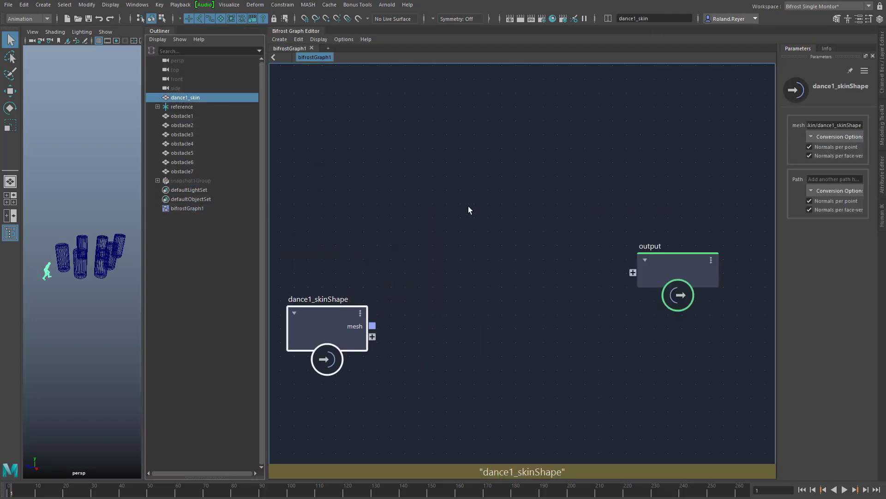
- Add the published mesh_intersection_scope compound to the graph
{"action": "left_click", "coordinate": [464, 212]}
{"action": "key", "text": "Tab"}
{"action": "type", "text": "inters"}
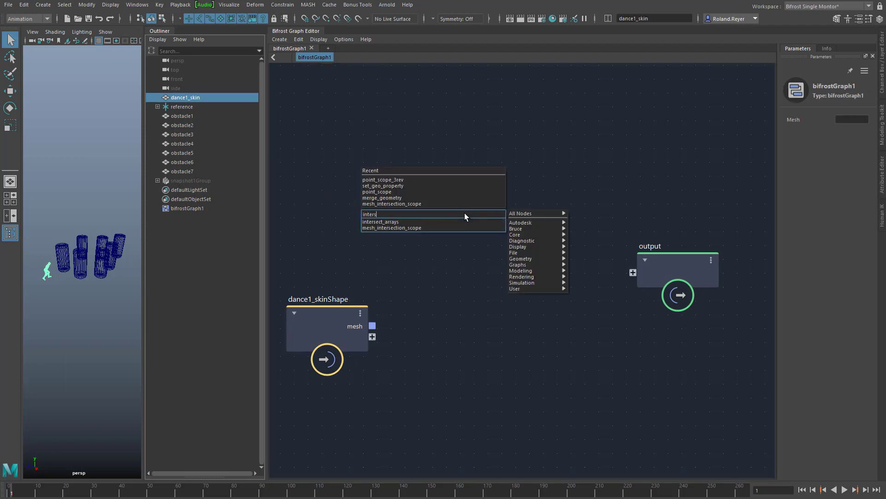
{"action": "left_click", "coordinate": [461, 228]}
- Connect dance1_skinShape's mesh to hilite_mesh and add obstacle1 through obstacle7 to the graph as one input node
{"action": "left_click", "coordinate": [323, 318]}
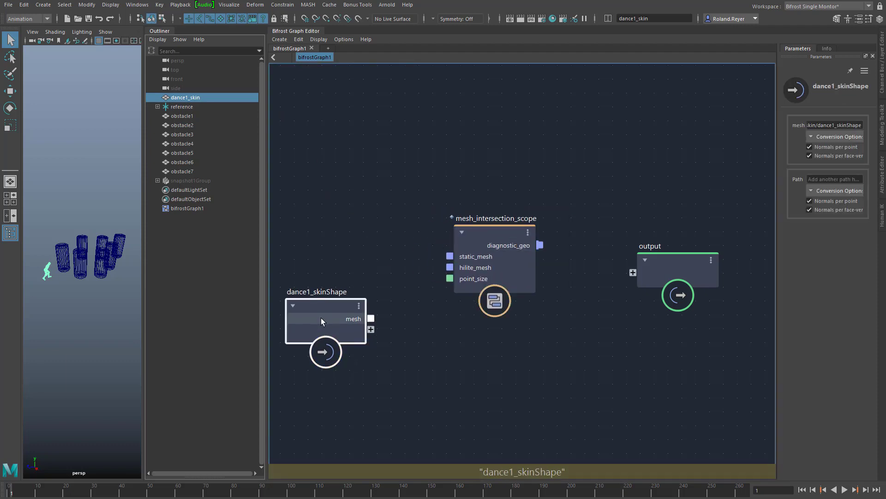
{"action": "left_click_drag", "start_coordinate": [323, 318], "coordinate": [327, 314]}
{"action": "left_click_drag", "start_coordinate": [412, 273], "coordinate": [450, 268]}
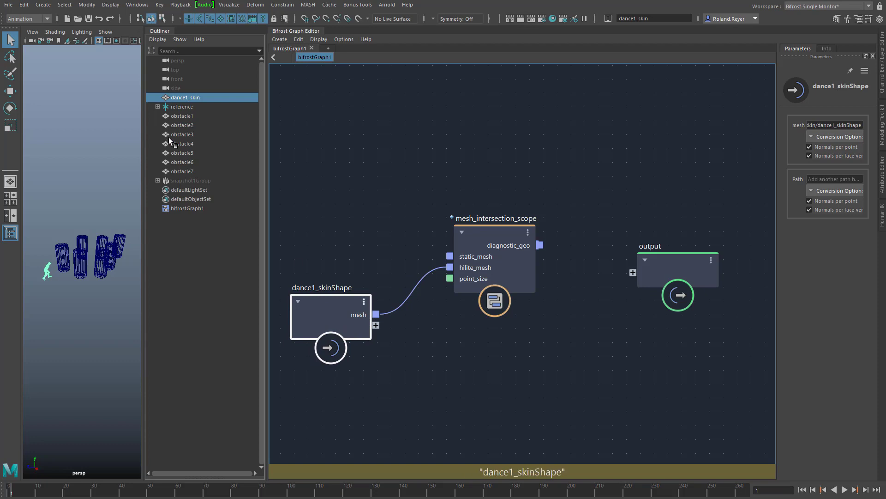
{"action": "left_click_drag", "start_coordinate": [179, 118], "coordinate": [304, 177]}
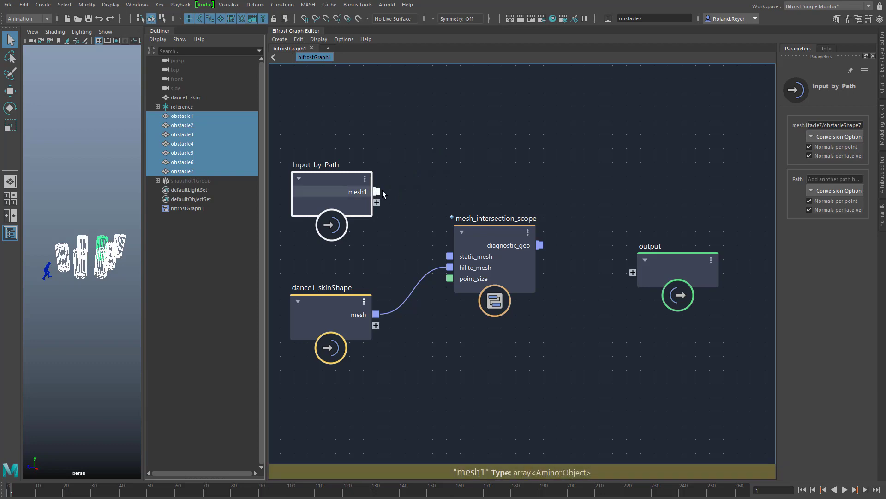
- Try to connect the obstacle mesh array directly to static_mesh and diagnostic_geo to the output node
{"action": "left_click_drag", "start_coordinate": [451, 256], "coordinate": [450, 256]}
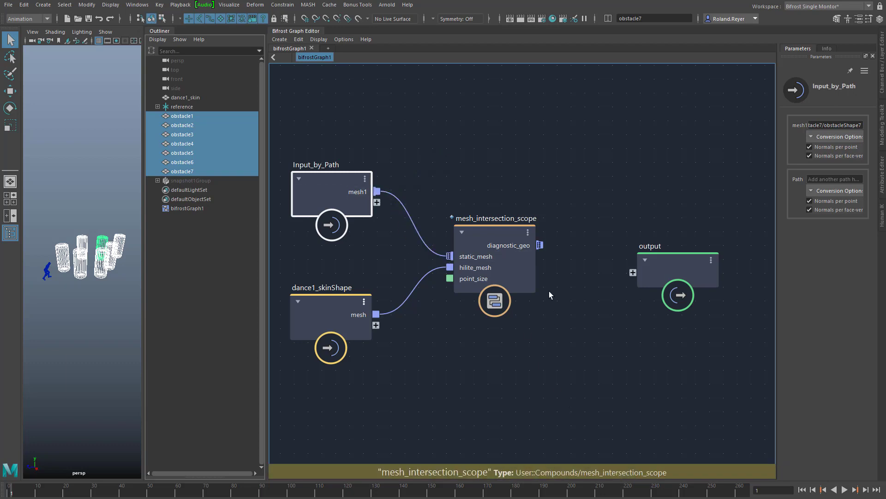
{"action": "left_click_drag", "start_coordinate": [533, 246], "coordinate": [625, 275]}
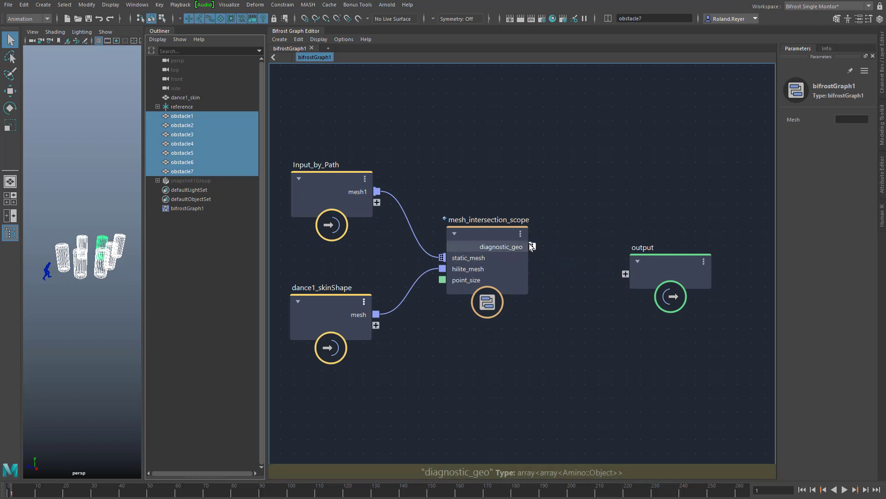
{"action": "left_click_drag", "start_coordinate": [533, 247], "coordinate": [626, 275]}
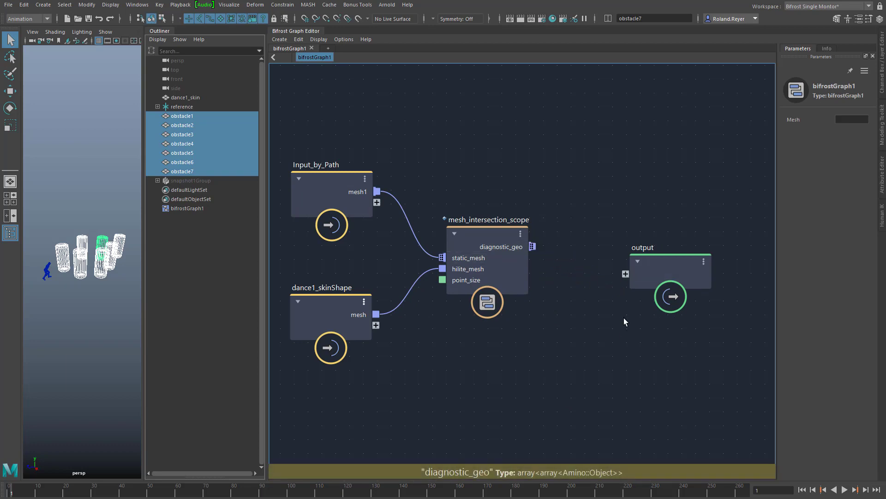
{"action": "key", "text": "ctrl+z"}
{"action": "key", "text": "ctrl+z"}
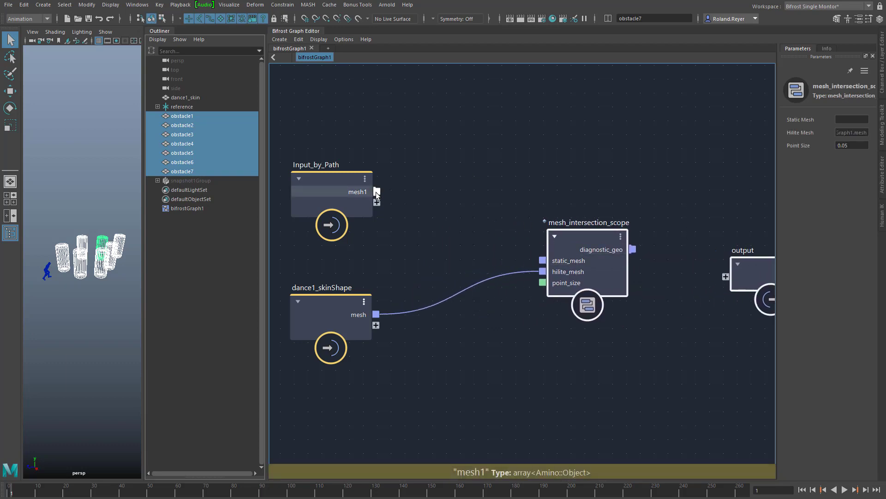
- Merge the obstacle meshes through a merge_geometry node into static_mesh, and connect diagnostic_geo to the output node
{"action": "left_click_drag", "start_coordinate": [424, 210], "coordinate": [456, 185]}
{"action": "type", "text": "merge"}
{"action": "key", "text": "Return"}
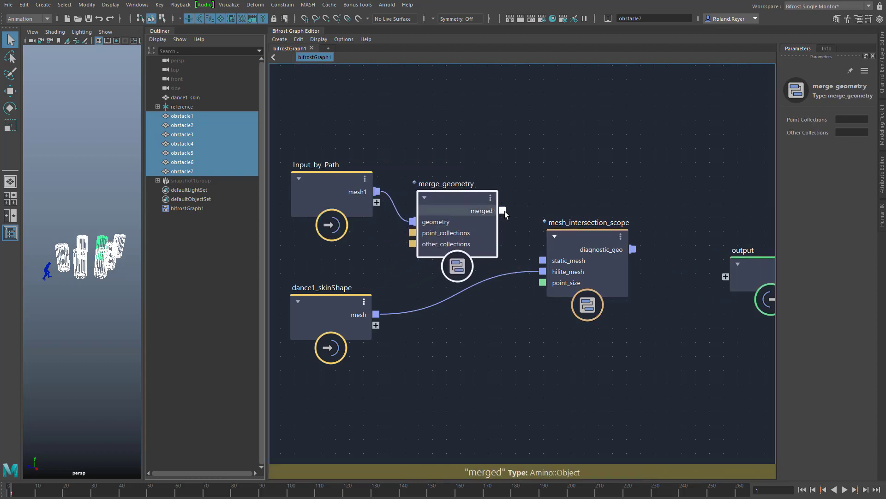
{"action": "left_click_drag", "start_coordinate": [503, 211], "coordinate": [543, 261]}
{"action": "middle_click_drag", "start_coordinate": [558, 290], "coordinate": [526, 291]}
{"action": "left_click_drag", "start_coordinate": [600, 251], "coordinate": [693, 279]}
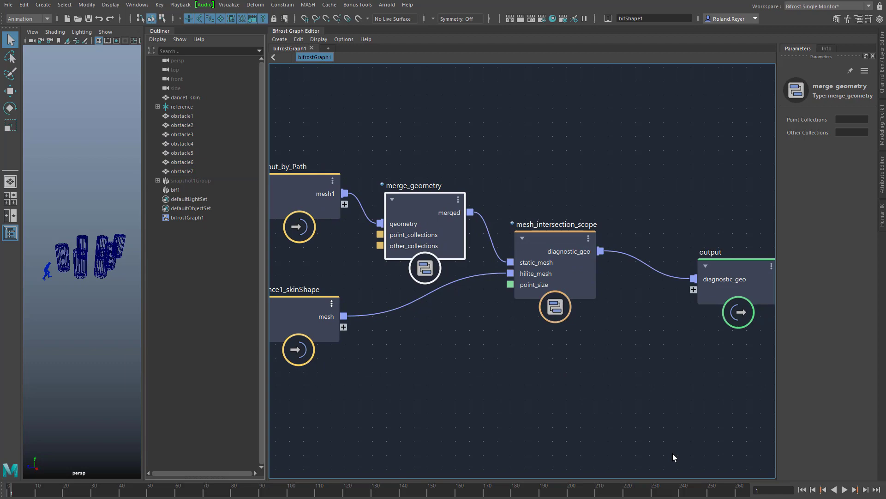
- Enlarge the viewport, play the animation, and inspect the dancer close up from above at frame 69 beside the obstacles
{"action": "left_click_drag", "start_coordinate": [142, 397], "coordinate": [593, 392]}
{"action": "key", "text": "alt+v"}
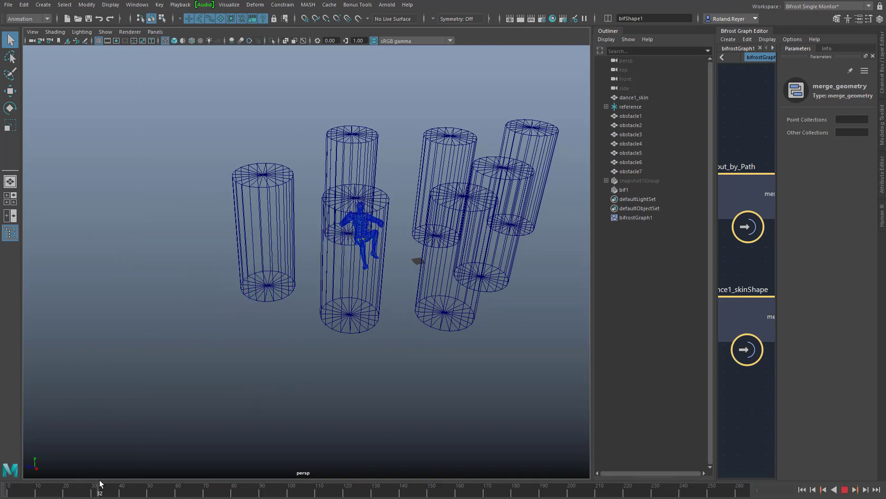
{"action": "left_click_drag", "start_coordinate": [201, 343], "coordinate": [289, 333], "text": "alt"}
{"action": "middle_click_drag", "start_coordinate": [290, 332], "coordinate": [325, 360], "text": "alt"}
{"action": "left_click_drag", "start_coordinate": [130, 490], "coordinate": [203, 489]}
{"action": "middle_click_drag", "start_coordinate": [224, 284], "coordinate": [245, 299], "text": "alt"}
{"action": "left_click_drag", "start_coordinate": [245, 299], "coordinate": [207, 352], "text": "alt"}
{"action": "right_click_drag", "start_coordinate": [208, 353], "coordinate": [400, 367], "text": "alt"}
{"action": "middle_click_drag", "start_coordinate": [400, 367], "coordinate": [369, 339], "text": "alt"}
{"action": "right_click_drag", "start_coordinate": [421, 372], "coordinate": [323, 342], "text": "alt"}
{"action": "right_click_drag", "start_coordinate": [239, 299], "coordinate": [162, 323], "text": "alt"}
{"action": "left_click_drag", "start_coordinate": [162, 323], "coordinate": [634, 335], "text": "alt"}
- Set the mesh_intersection_scope node's point size to 1
{"action": "left_click_drag", "start_coordinate": [715, 351], "coordinate": [462, 370]}
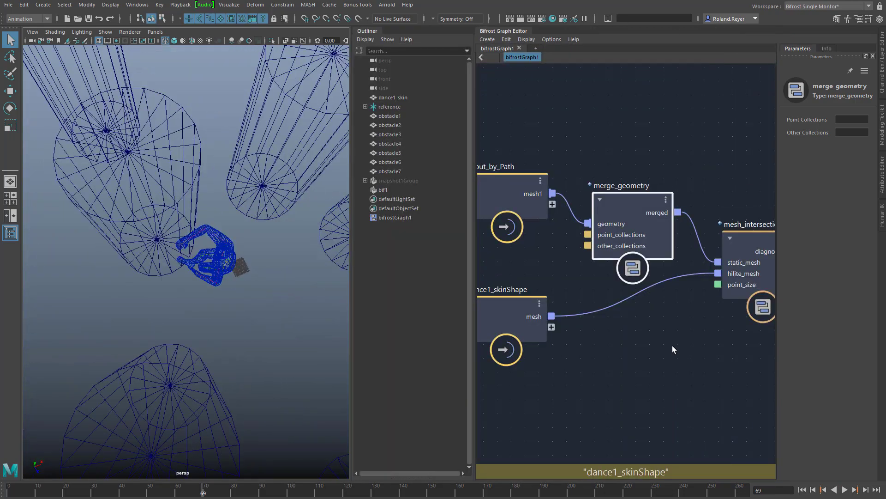
{"action": "left_click", "coordinate": [724, 235]}
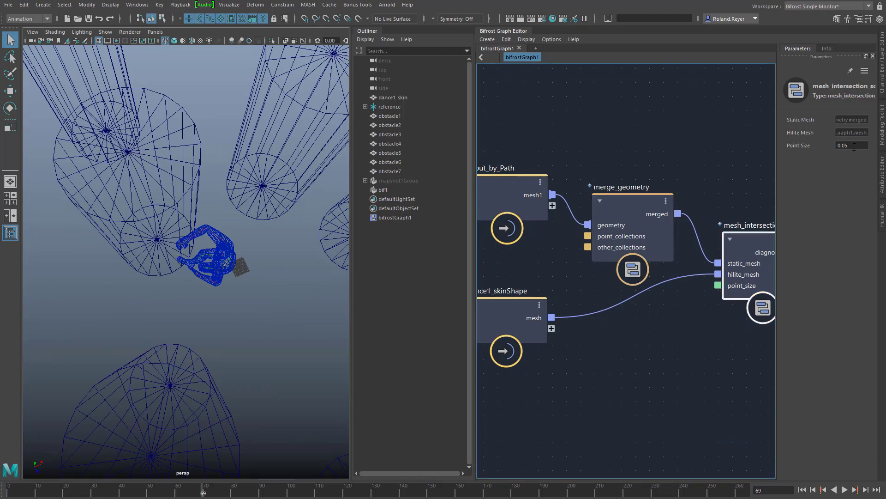
{"action": "left_click", "coordinate": [854, 146]}
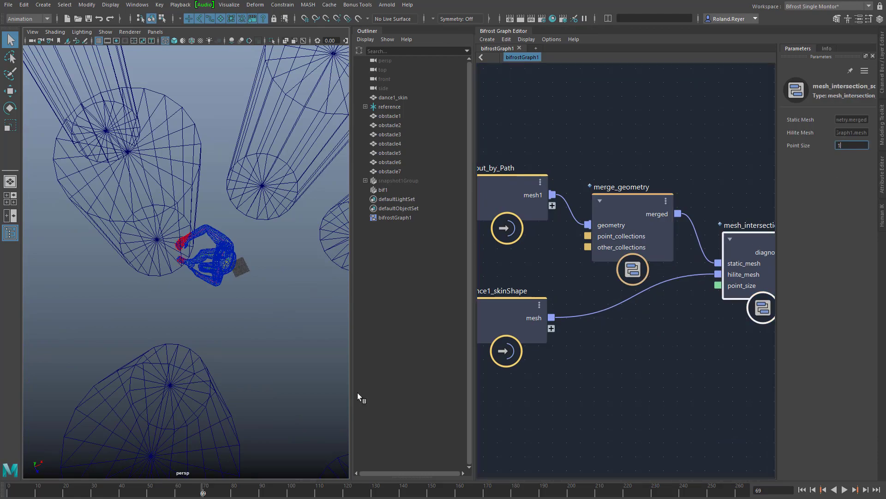
- Check the highlighted contact points around frame 69 and move obstacle7 away from the dancer's hand and foot
{"action": "left_click_drag", "start_coordinate": [299, 416], "coordinate": [593, 366], "text": "alt"}
{"action": "left_click", "coordinate": [229, 494]}
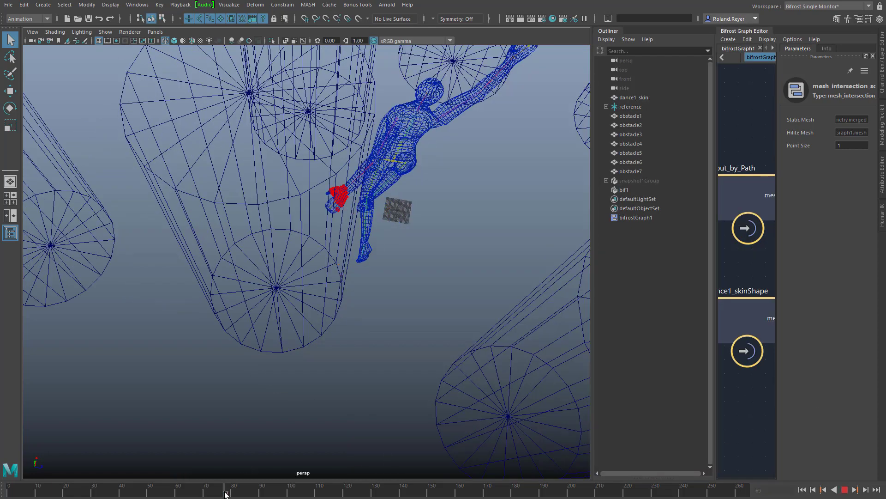
{"action": "left_click_drag", "start_coordinate": [229, 494], "coordinate": [201, 492]}
{"action": "left_click", "coordinate": [318, 338]}
{"action": "key", "text": "w"}
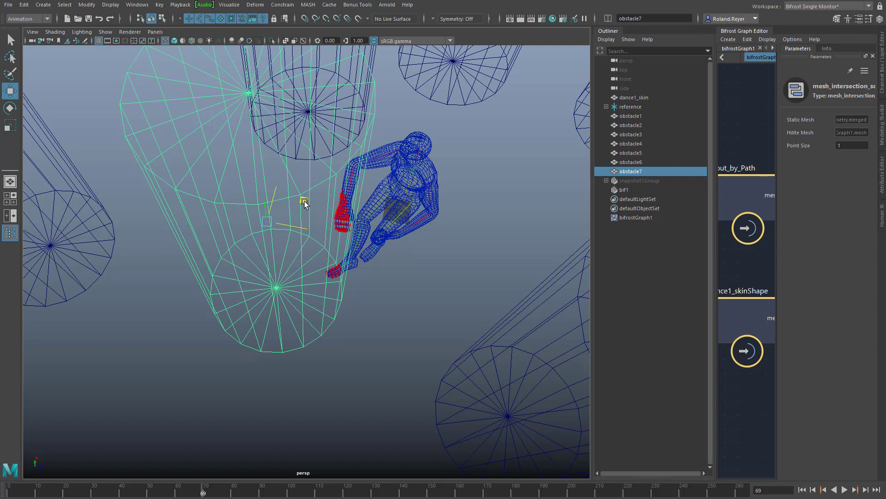
{"action": "left_click_drag", "start_coordinate": [305, 203], "coordinate": [287, 224]}
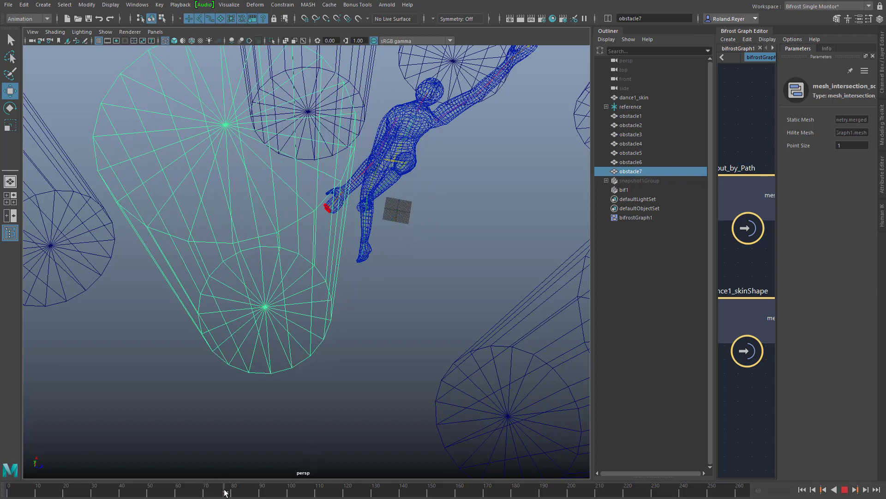